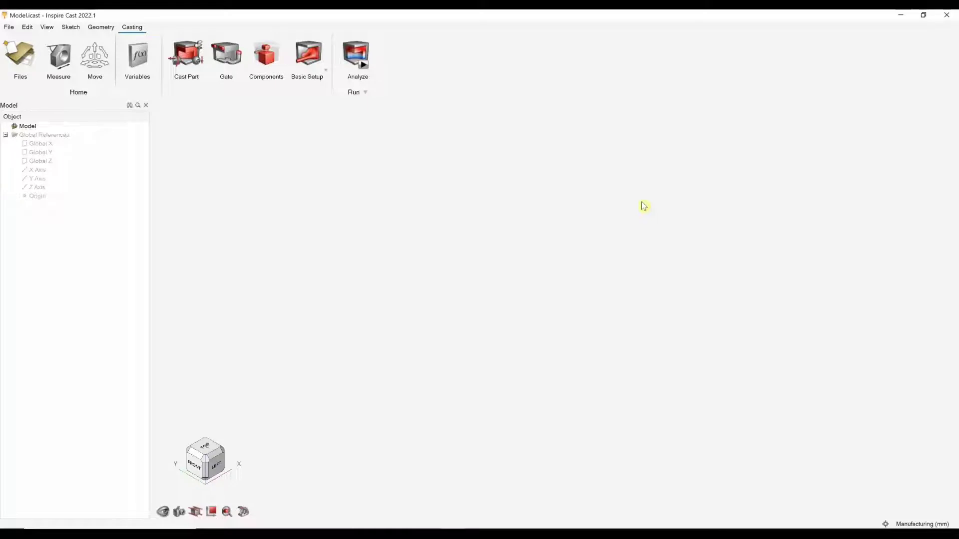
pyautogui.click(9, 27)
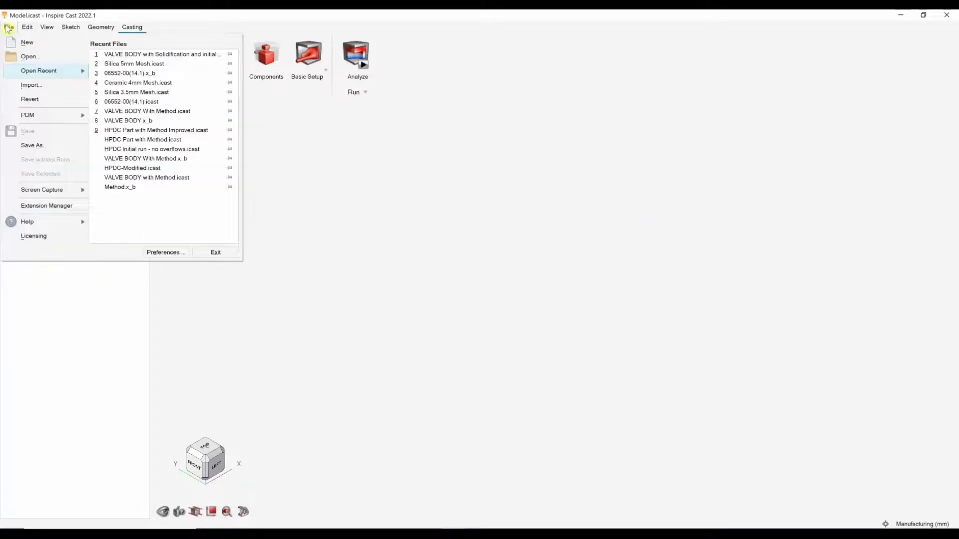
pyautogui.click(26, 27)
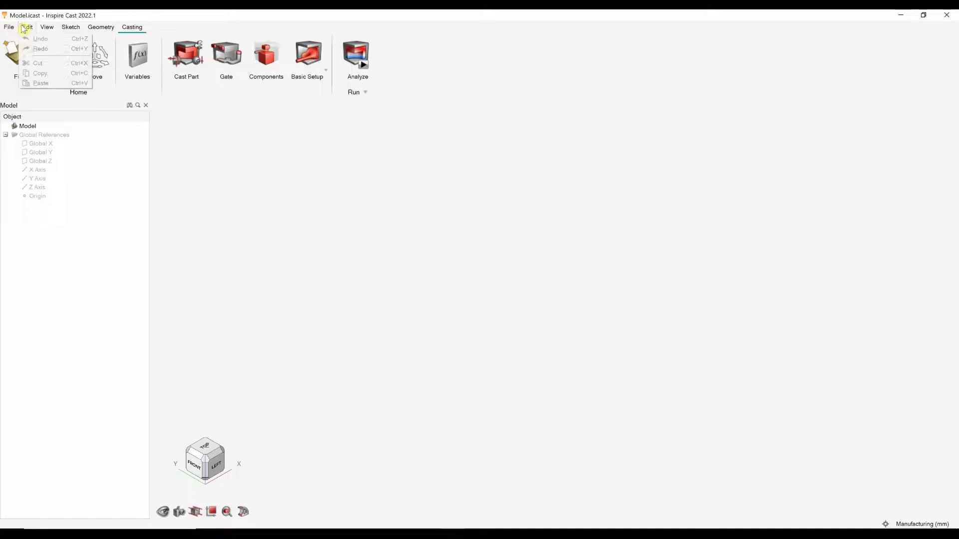
pyautogui.click(53, 29)
pyautogui.click(71, 28)
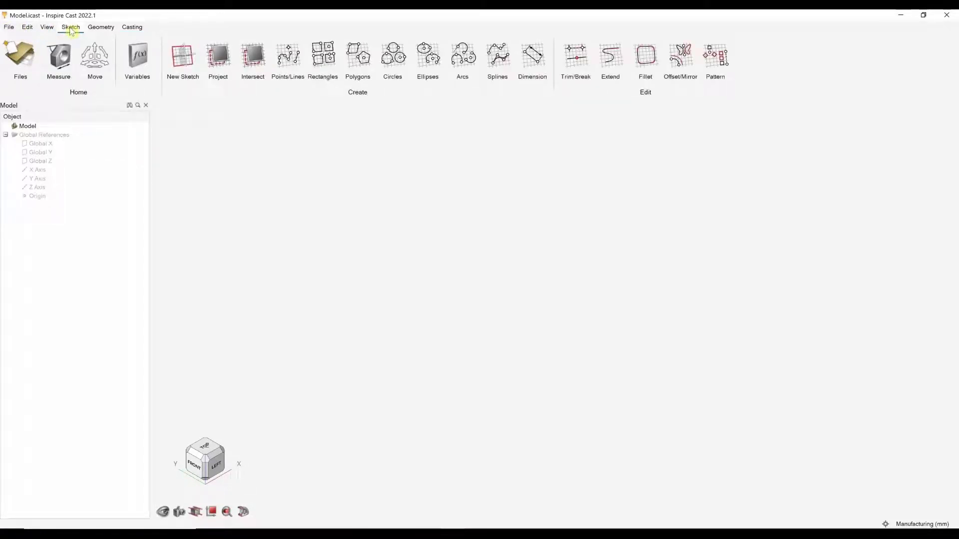
pyautogui.click(98, 28)
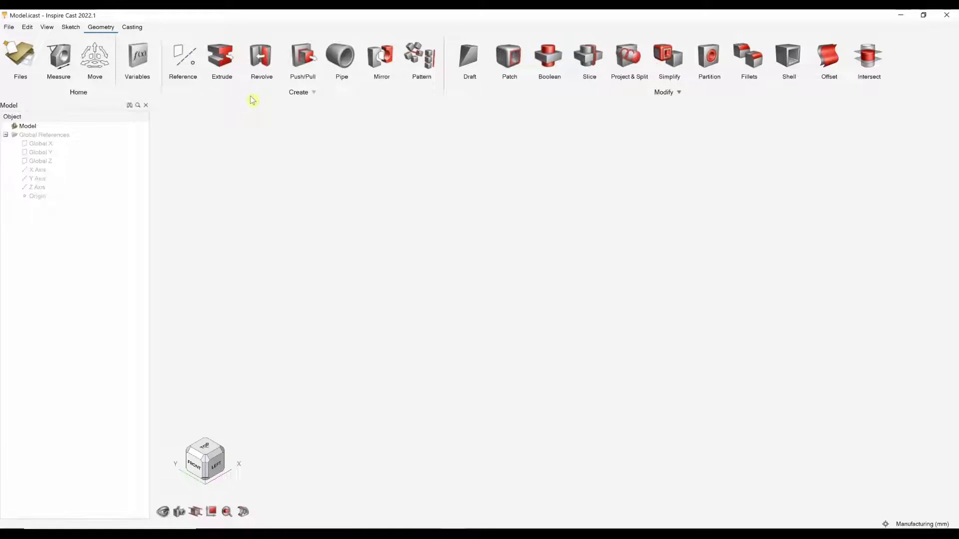
pyautogui.click(132, 28)
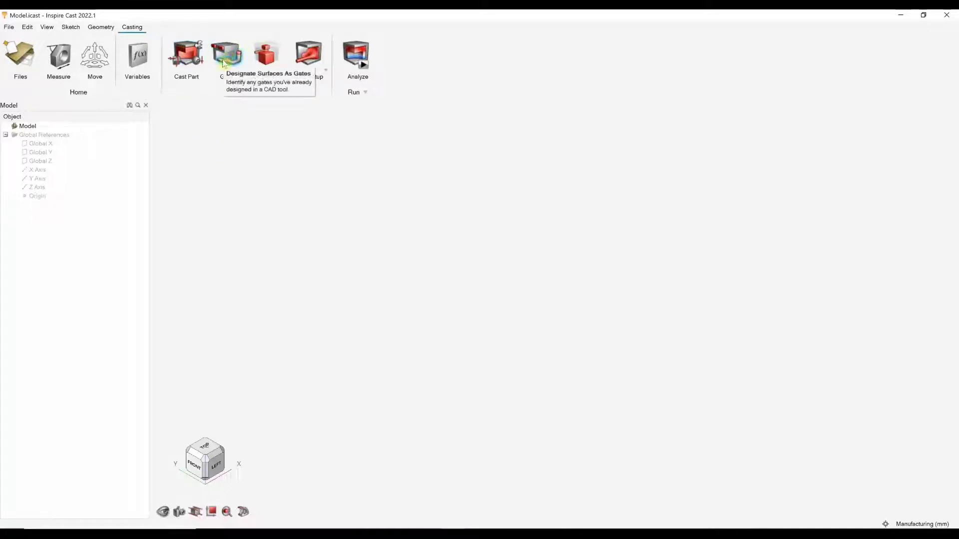
pyautogui.click(269, 55)
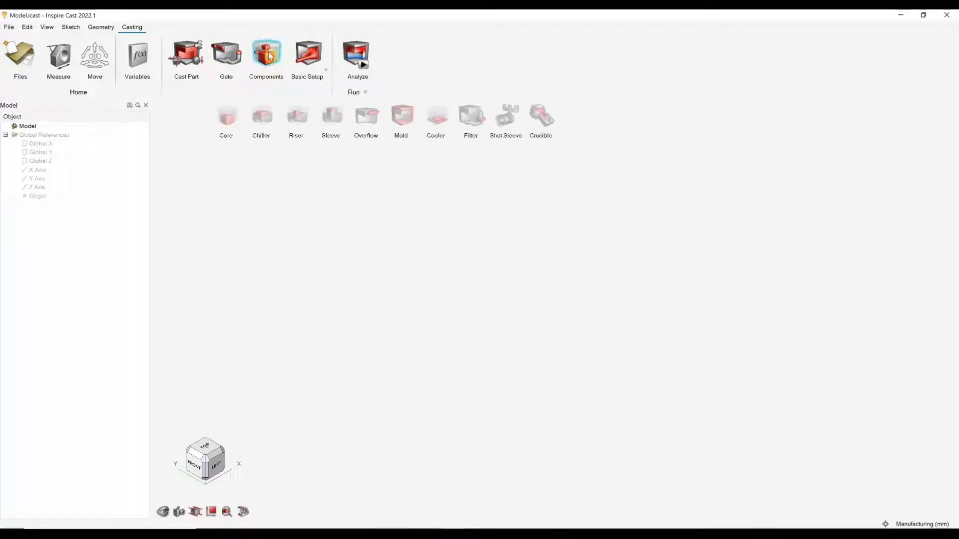
pyautogui.click(324, 70)
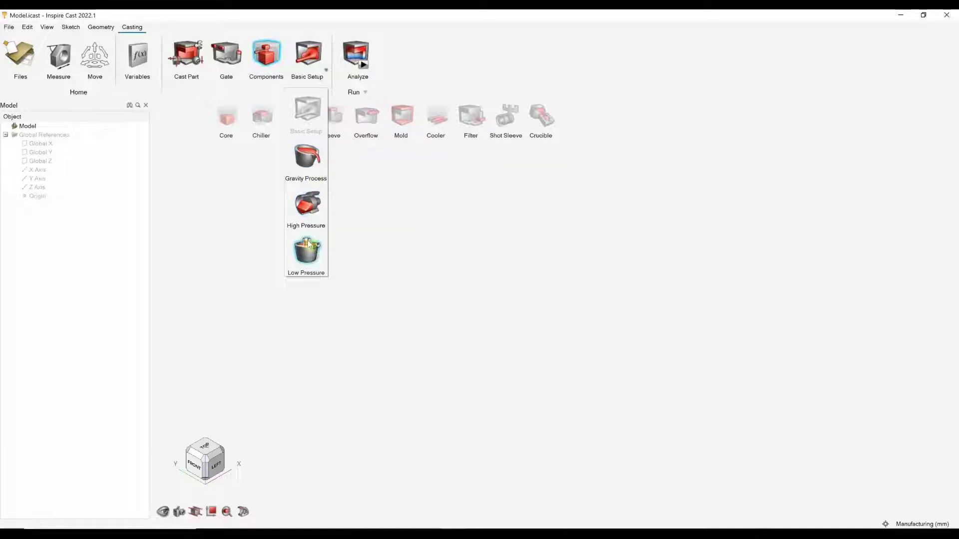
pyautogui.click(365, 66)
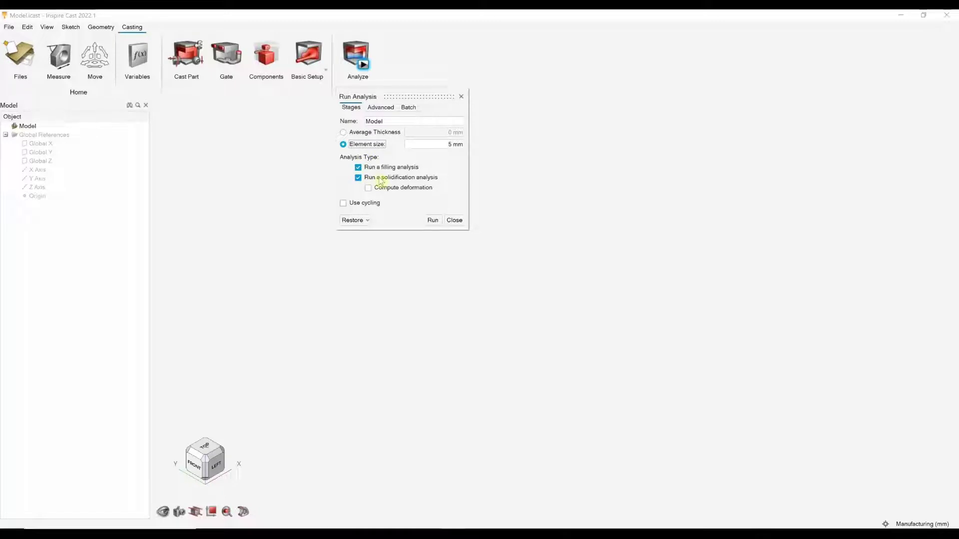
# Open VALVE BODY.x_b from the recent files list
pyautogui.click(454, 220)
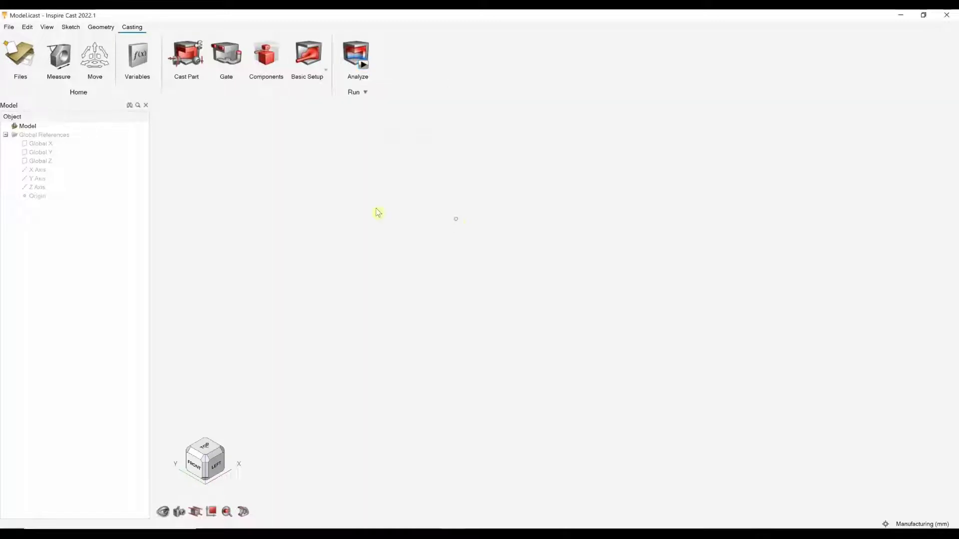
pyautogui.click(8, 27)
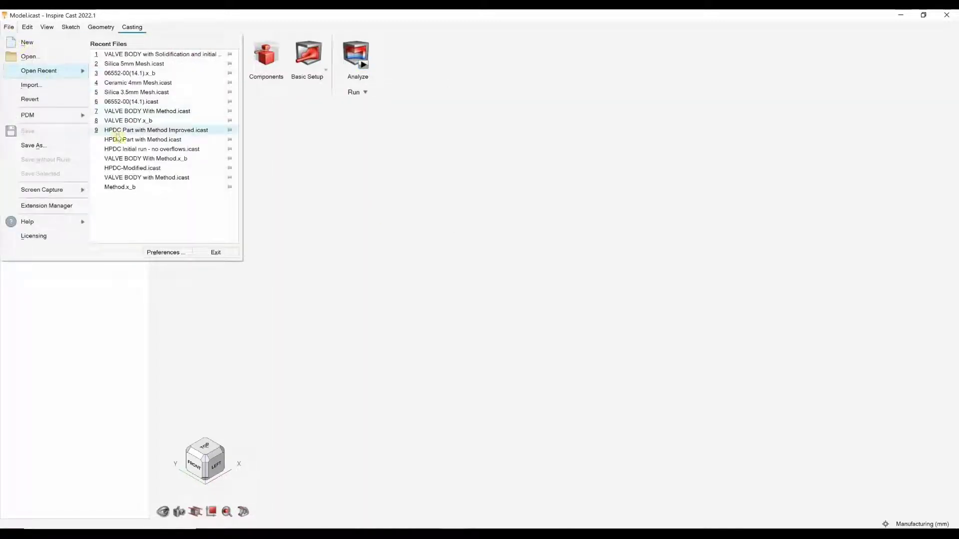
pyautogui.click(128, 121)
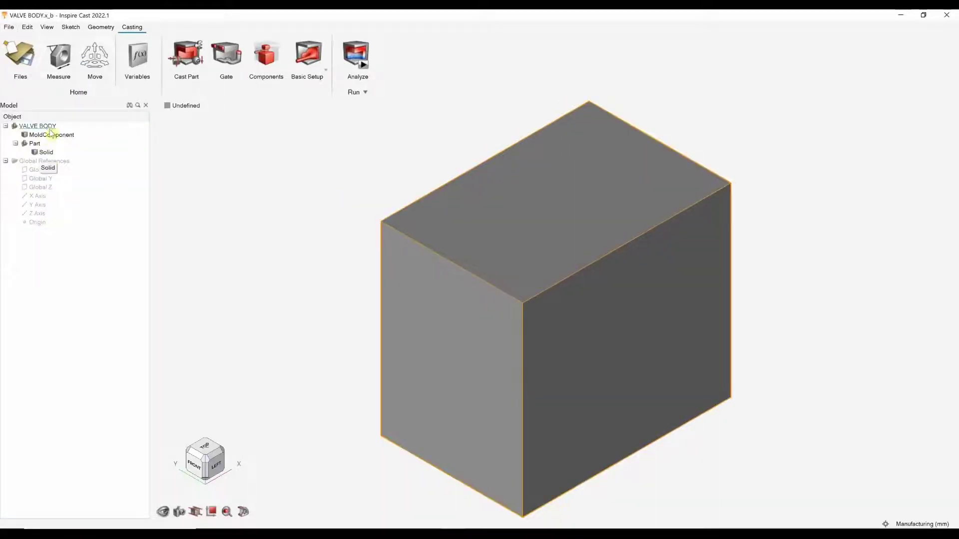
# Delete the mold box so only the valve body solid remains
pyautogui.rightClick(49, 128)
pyautogui.rightClick(46, 134)
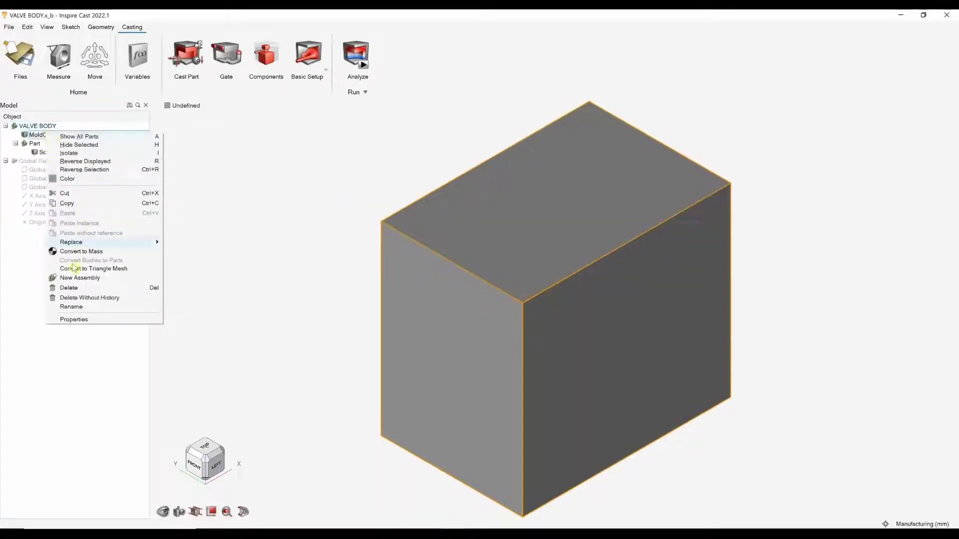
pyautogui.click(69, 288)
pyautogui.moveTo(463, 272); pyautogui.dragTo(394, 174, button='right')
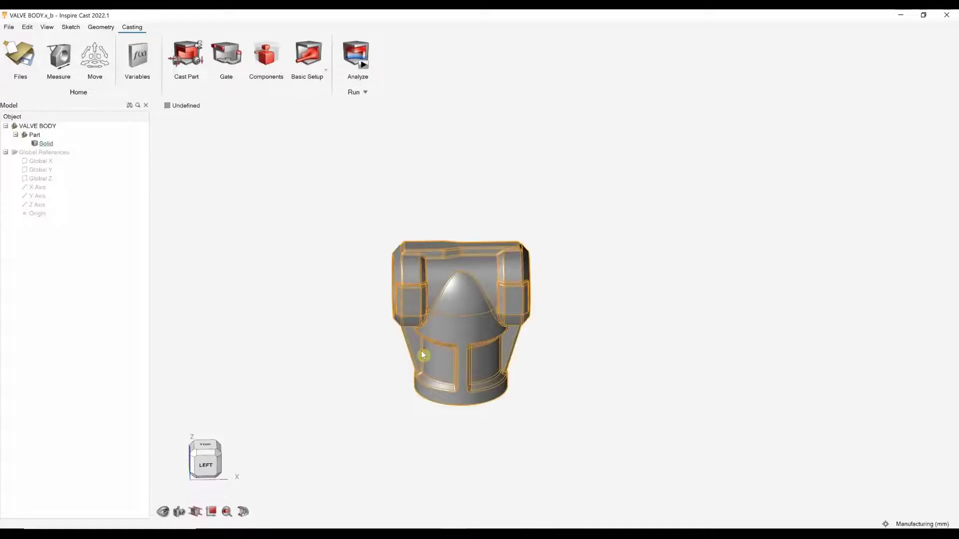
# Make the valve body the cast part in Aluminium A7075
pyautogui.scroll(2, 421, 351)
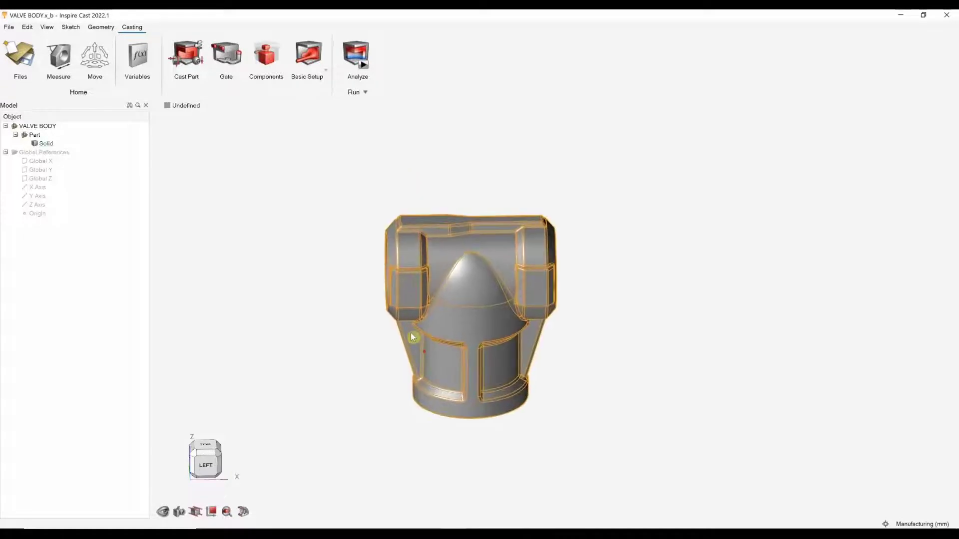
pyautogui.click(199, 63)
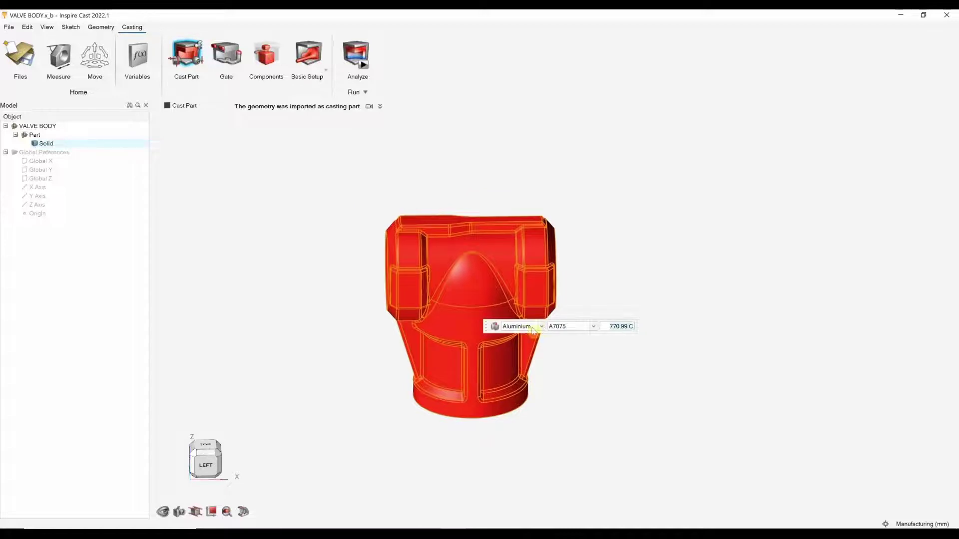
pyautogui.click(517, 327)
pyautogui.click(518, 329)
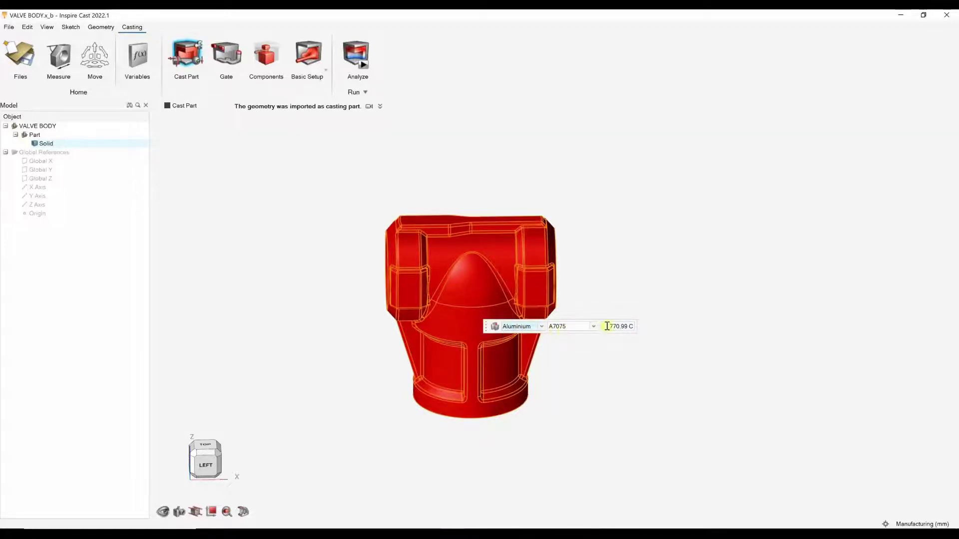
pyautogui.rightClick(744, 273)
pyautogui.click(654, 271)
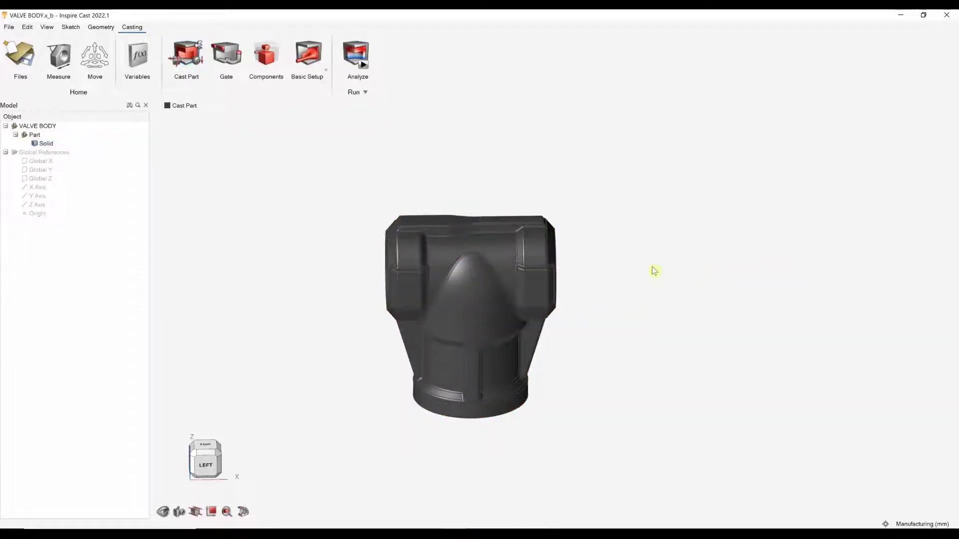
# Confirm gravity points down along Z for the cast part
pyautogui.click(198, 60)
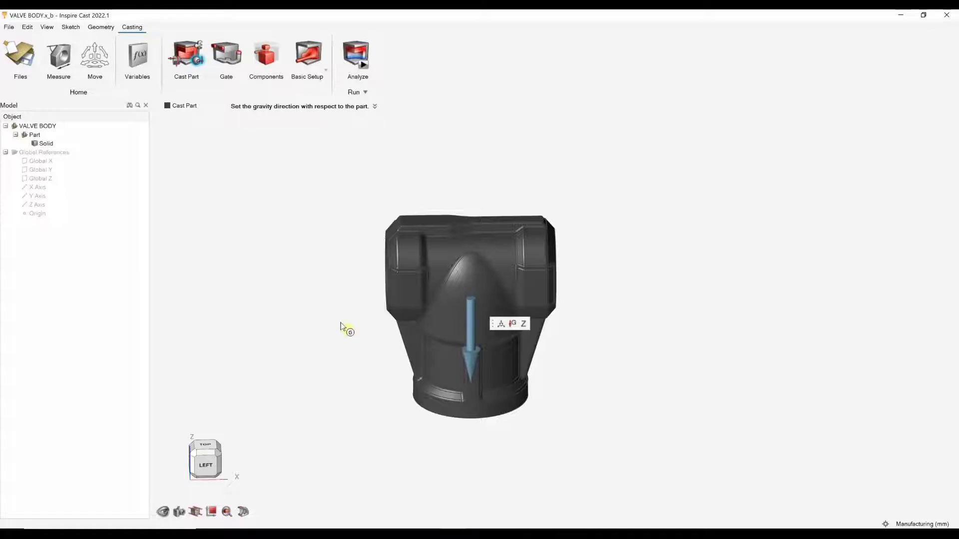
pyautogui.moveTo(342, 328); pyautogui.dragTo(307, 268, button='right')
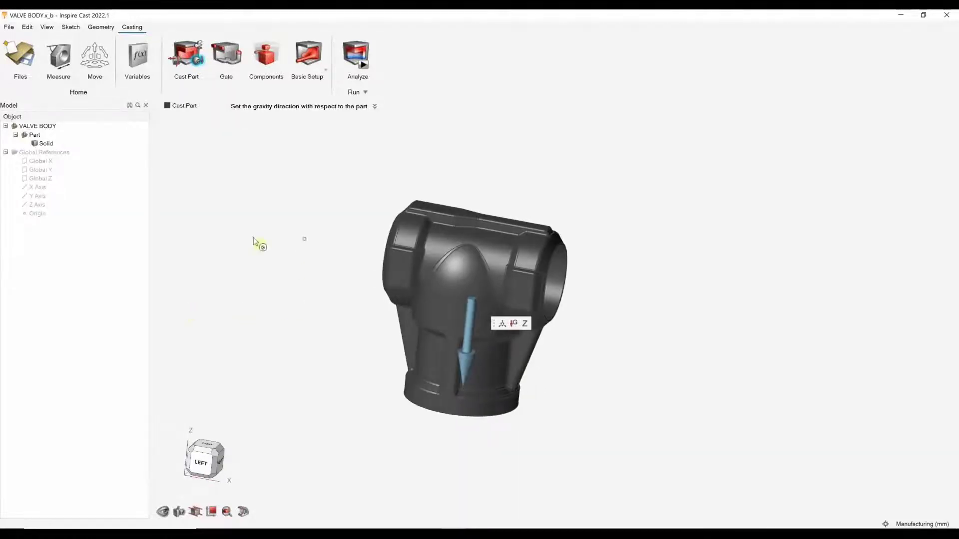
pyautogui.press('Escape')
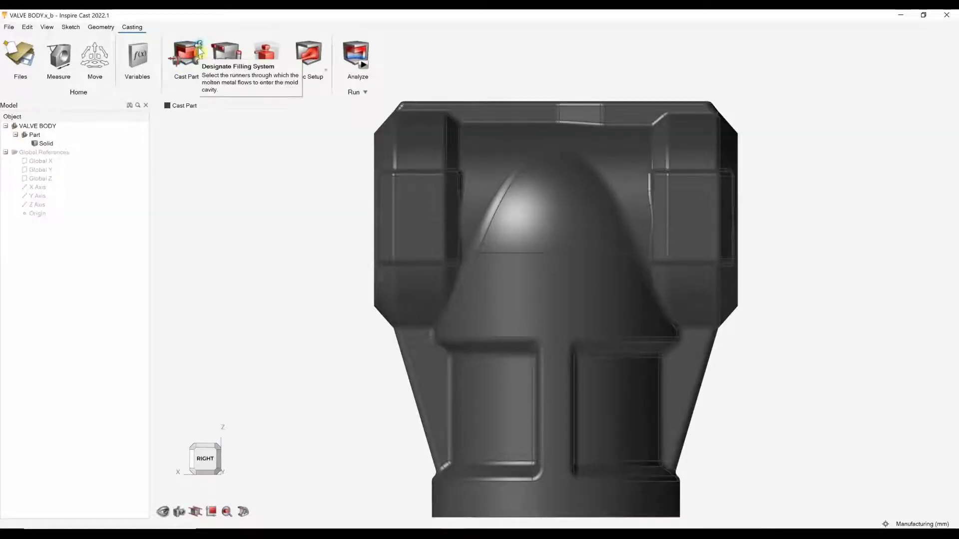
pyautogui.scroll(-3, 336, 252)
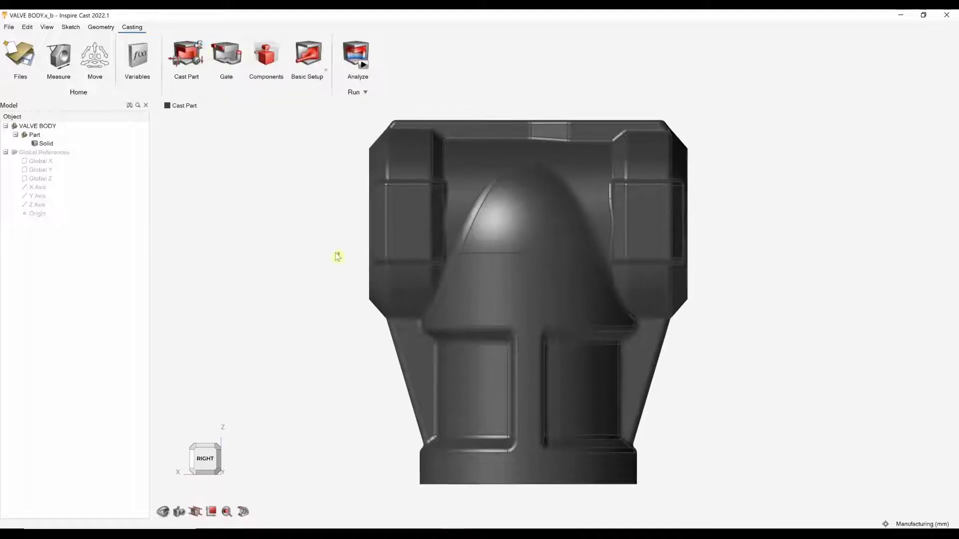
pyautogui.click(269, 53)
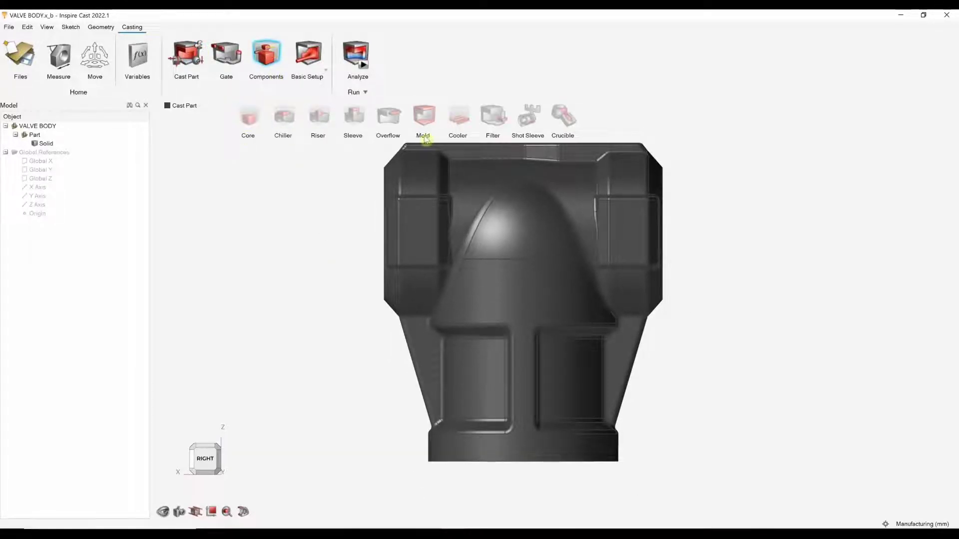
# Add a MoldComponent around the valve body using Green-Sand at 20 C
pyautogui.click(423, 116)
pyautogui.scroll(-3, 506, 293)
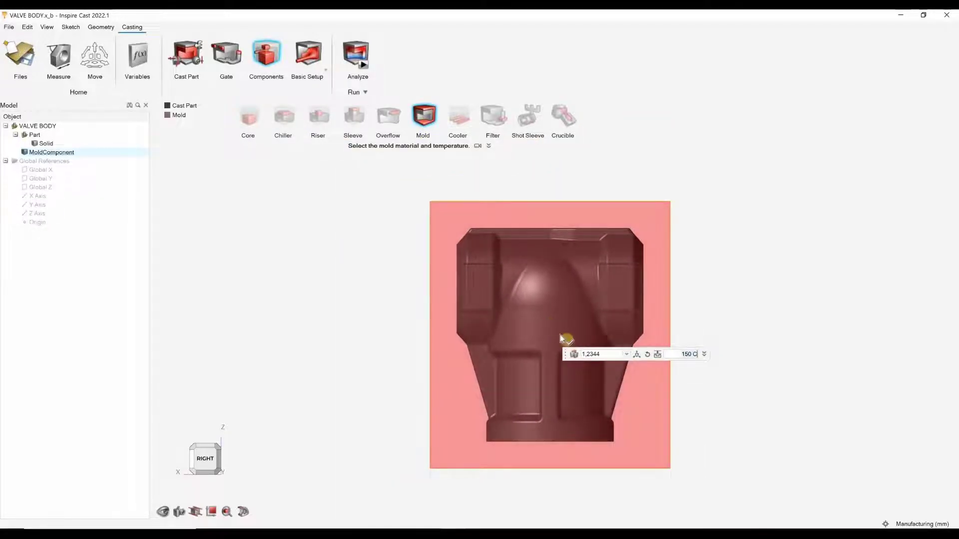
pyautogui.click(594, 356)
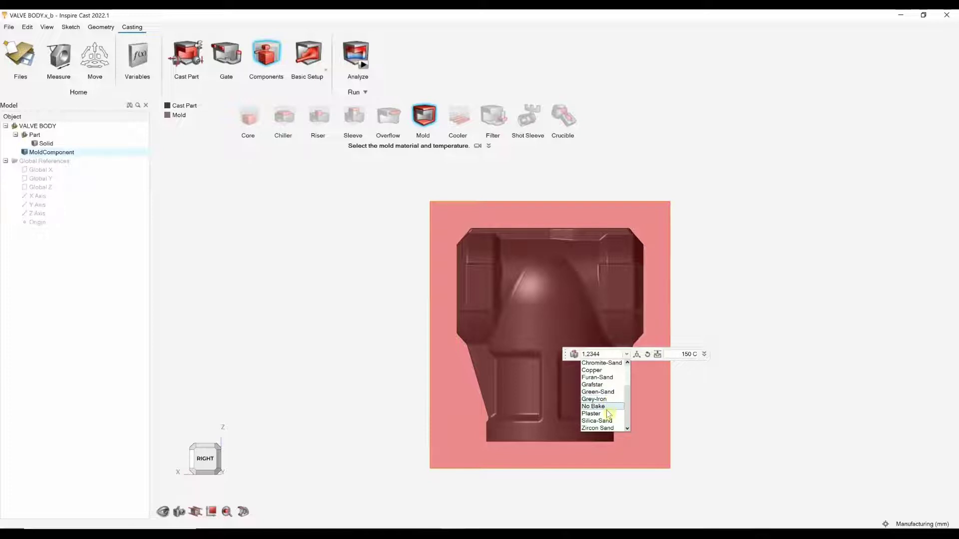
pyautogui.click(604, 400)
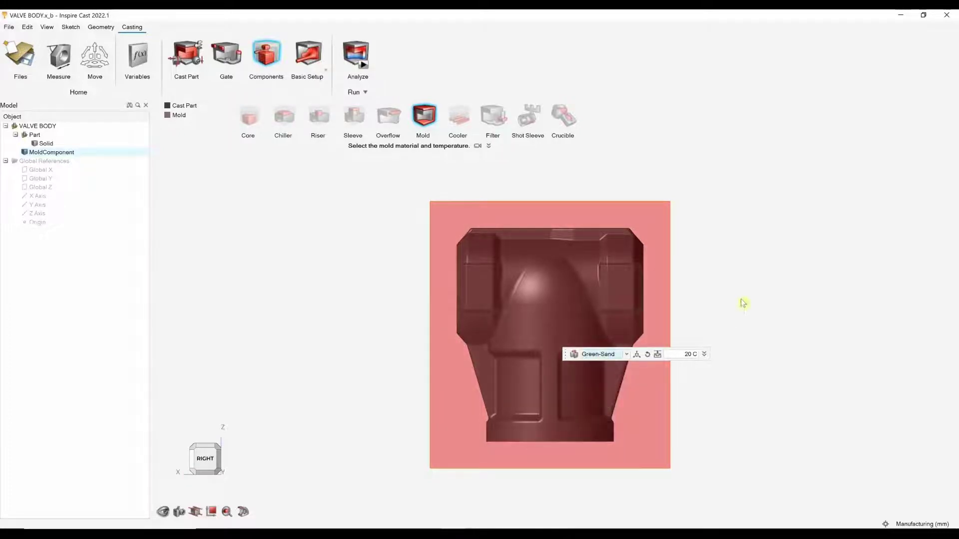
pyautogui.moveTo(740, 301); pyautogui.dragTo(652, 291, button='right')
pyautogui.moveTo(276, 202); pyautogui.dragTo(305, 182, button='middle')
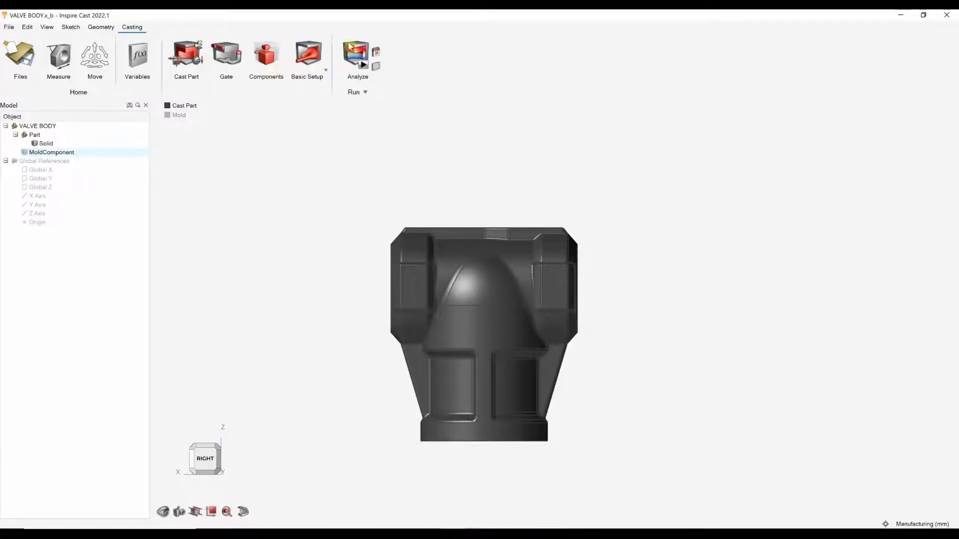
# Run a solidification-only analysis with filling turned off and a 4 mm element size
pyautogui.click(362, 66)
pyautogui.click(378, 168)
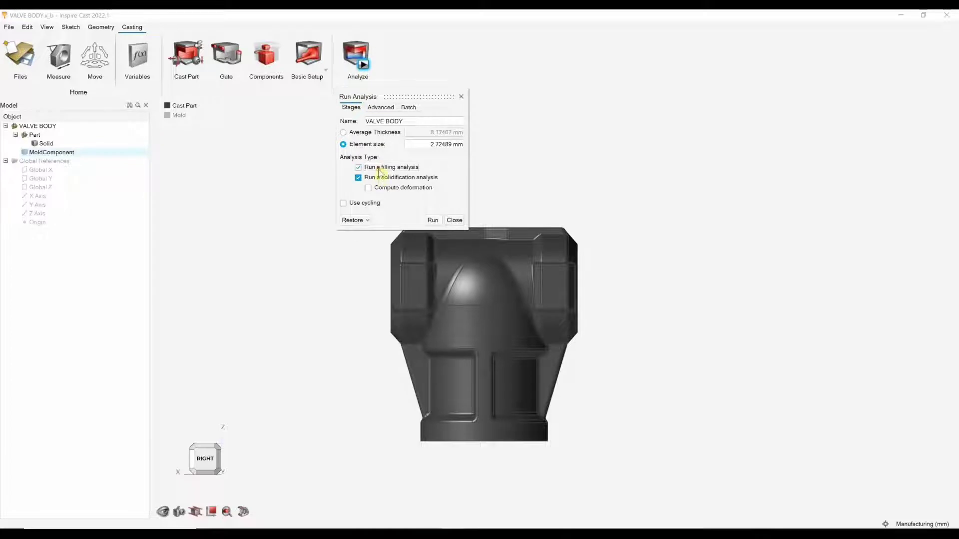
pyautogui.click(419, 144)
pyautogui.click(382, 134)
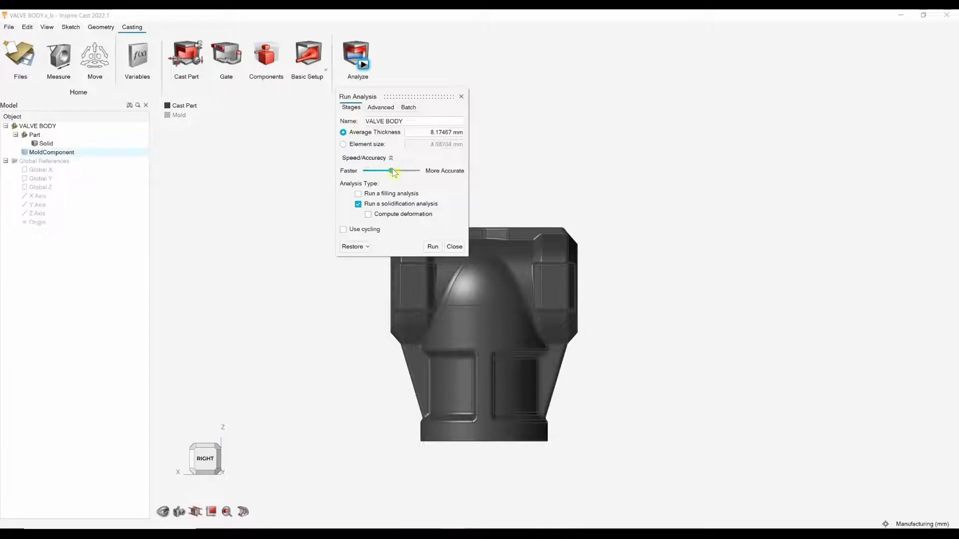
pyautogui.click(378, 145)
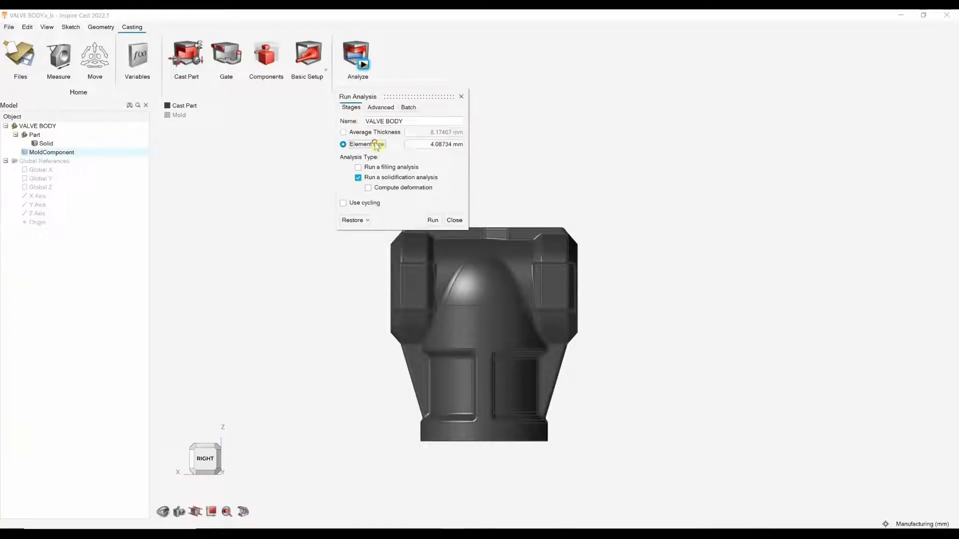
pyautogui.click(420, 145)
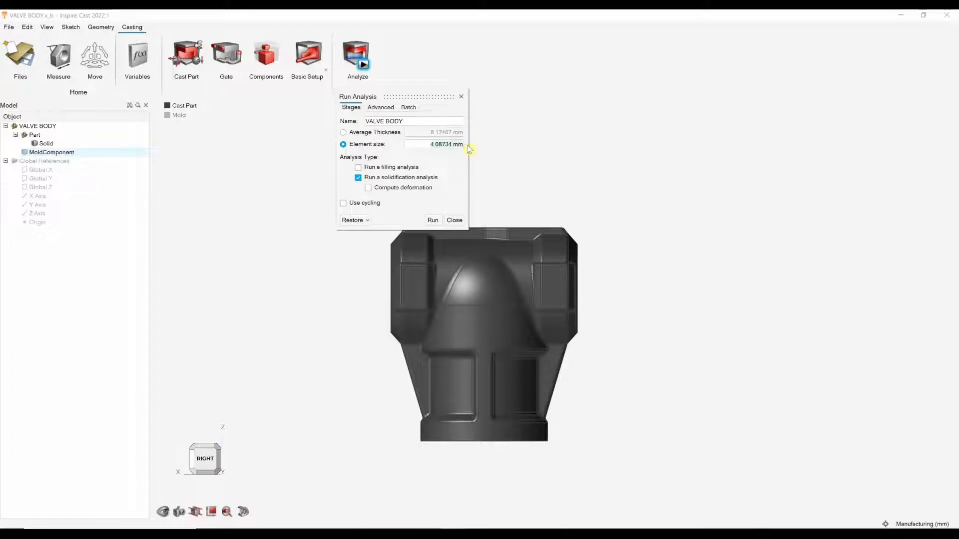
pyautogui.hotkey('ctrl', 'a')
pyautogui.write('4')
pyautogui.press('Return')
pyautogui.click(432, 221)
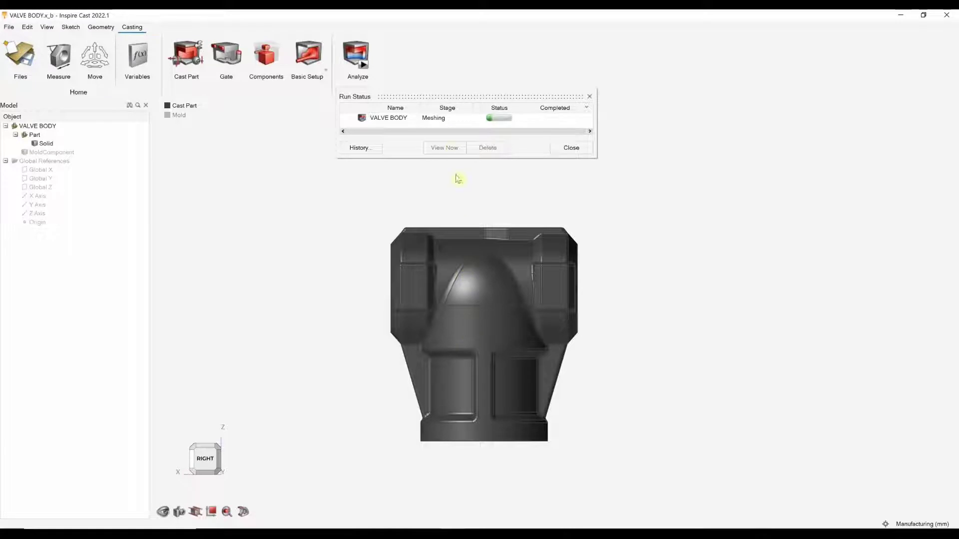
# In the earlier results file, show Solid Fraction at about 7.5 seconds
pyautogui.moveTo(456, 528)
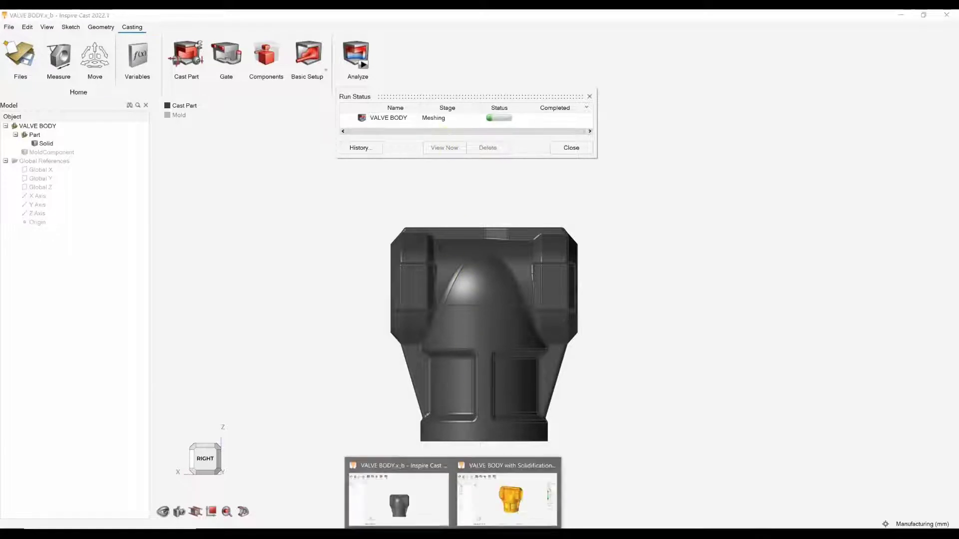
pyautogui.click(503, 502)
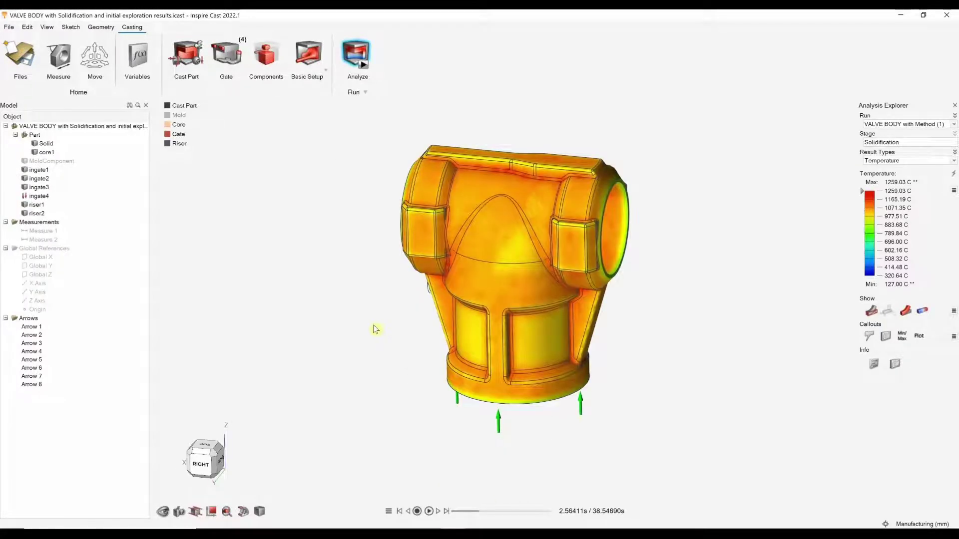
pyautogui.scroll(-1, 376, 329)
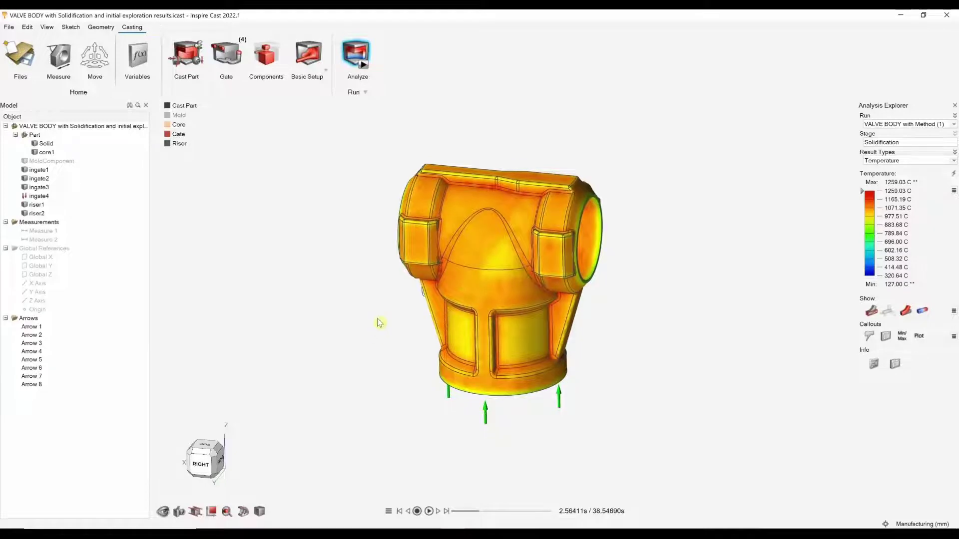
pyautogui.click(875, 162)
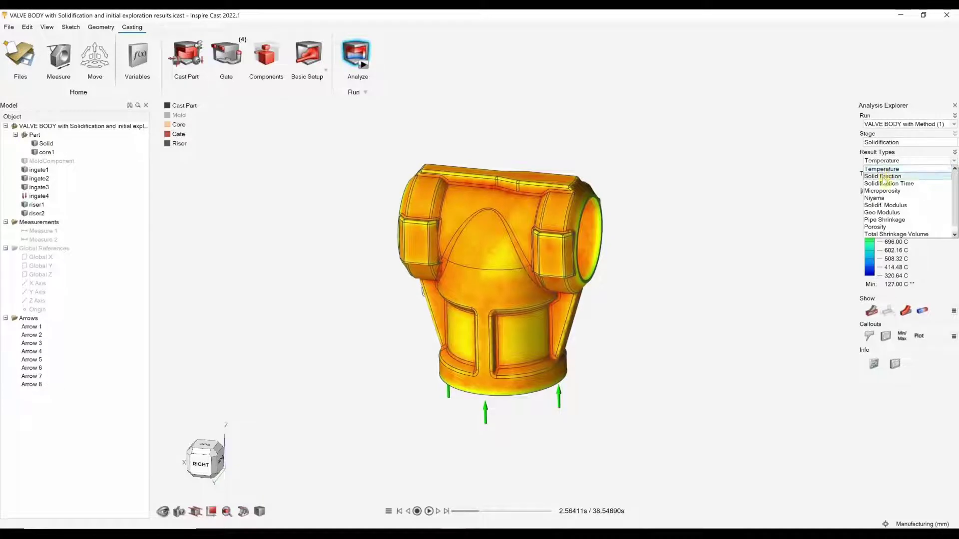
pyautogui.click(886, 177)
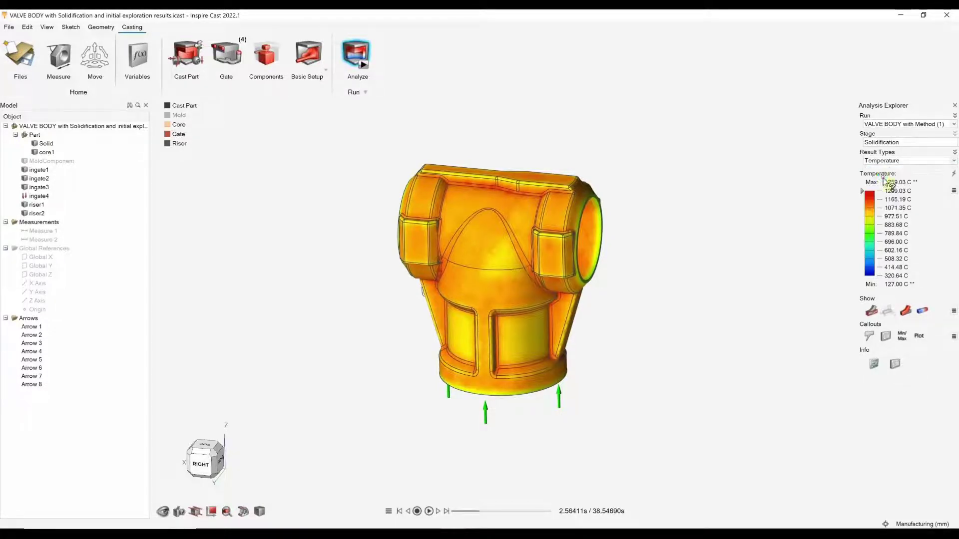
pyautogui.click(485, 512)
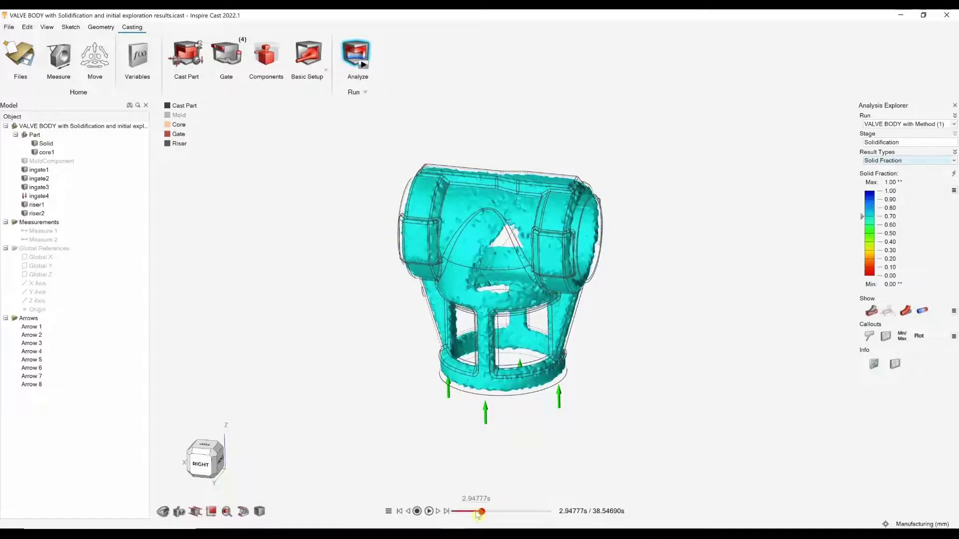
pyautogui.moveTo(488, 513); pyautogui.dragTo(521, 513)
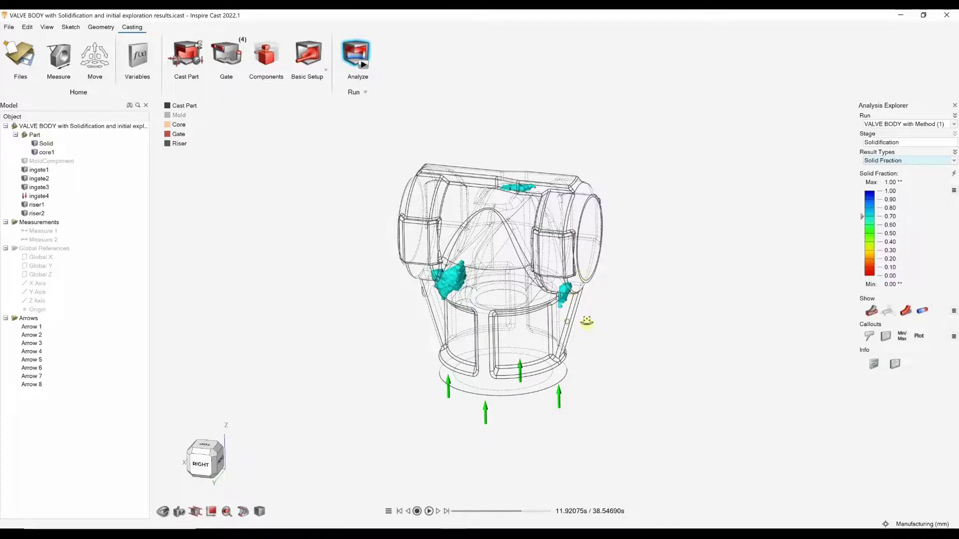
# Inspect the solid fraction from the right side, then return to the VALVE BODY model
pyautogui.moveTo(585, 323); pyautogui.dragTo(606, 302, button='right')
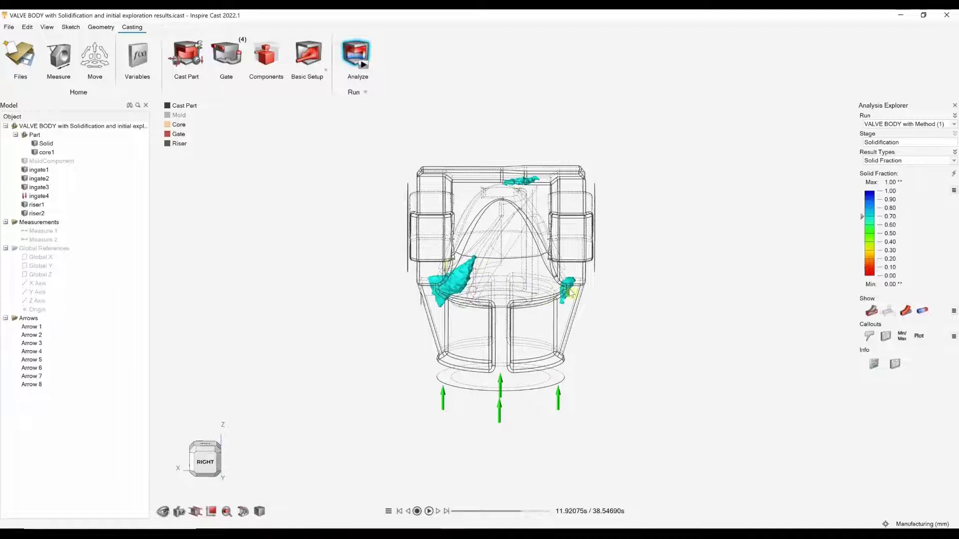
pyautogui.moveTo(563, 300); pyautogui.dragTo(589, 304, button='right')
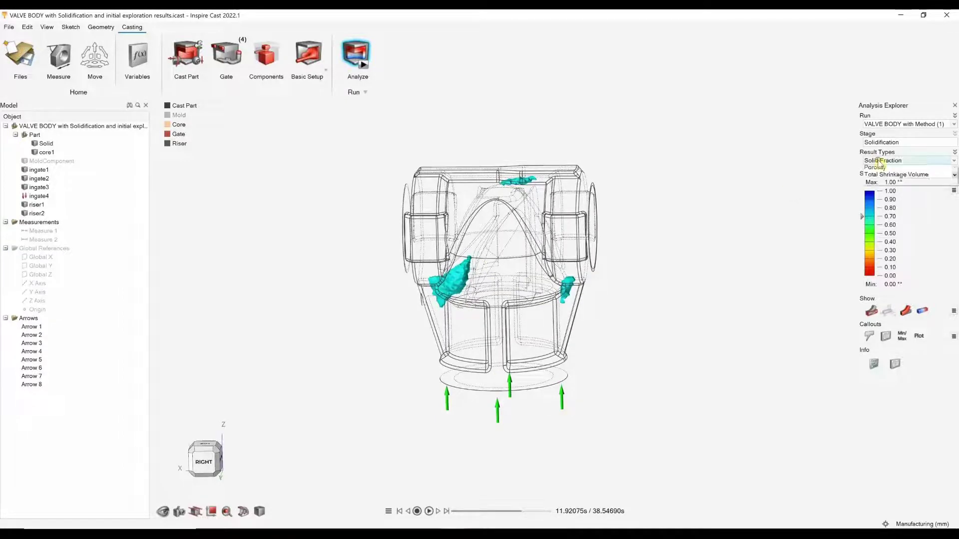
pyautogui.click(880, 161)
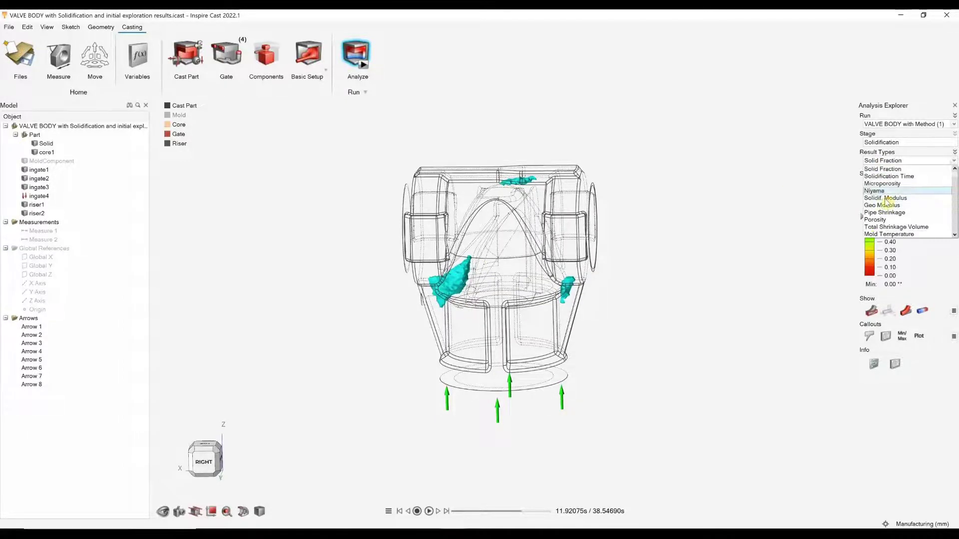
pyautogui.click(888, 169)
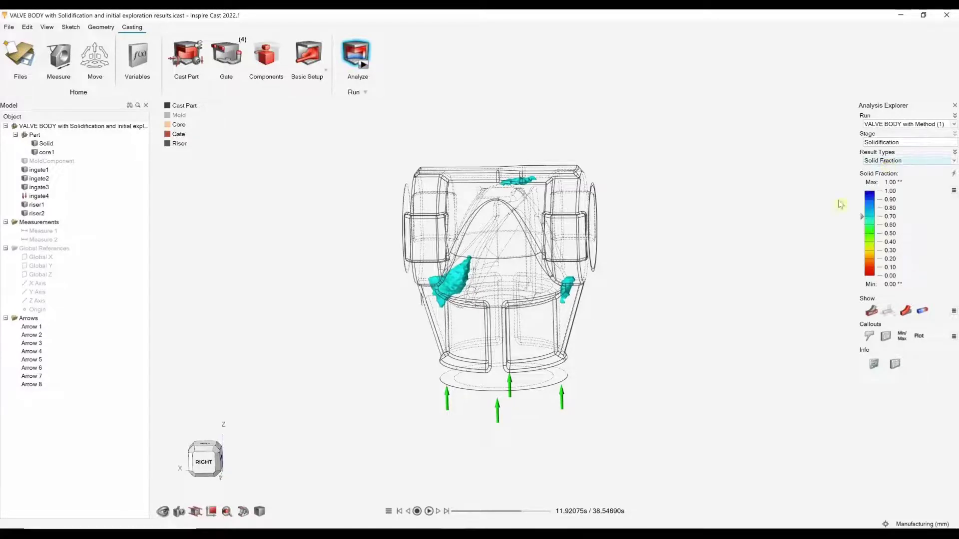
pyautogui.click(398, 495)
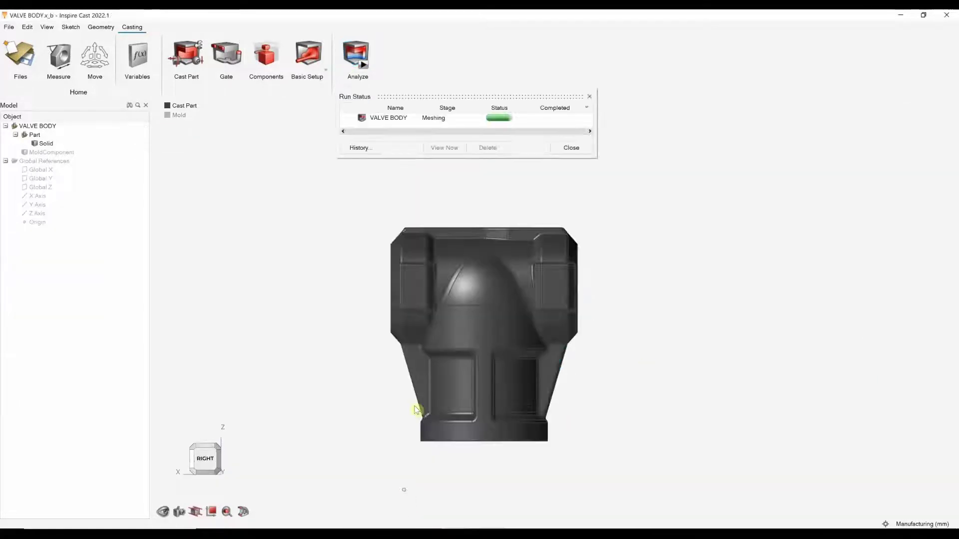
# Delete the unfinished VALVE BODY run from Run Status
pyautogui.click(453, 119)
pyautogui.click(475, 145)
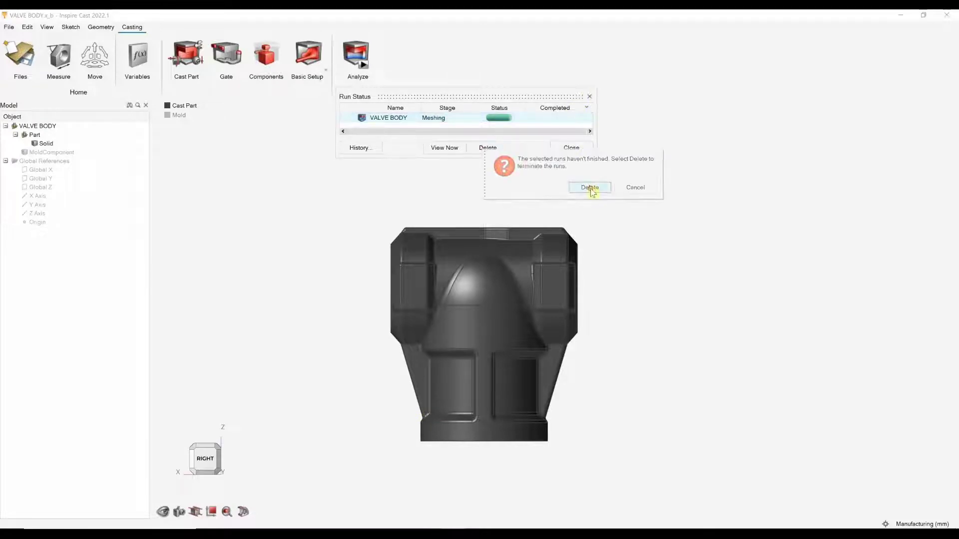
pyautogui.click(591, 187)
pyautogui.click(577, 149)
# Switch to the Bottom view of the valve body and start the Gate tool
pyautogui.moveTo(389, 212); pyautogui.dragTo(430, 184, button='right')
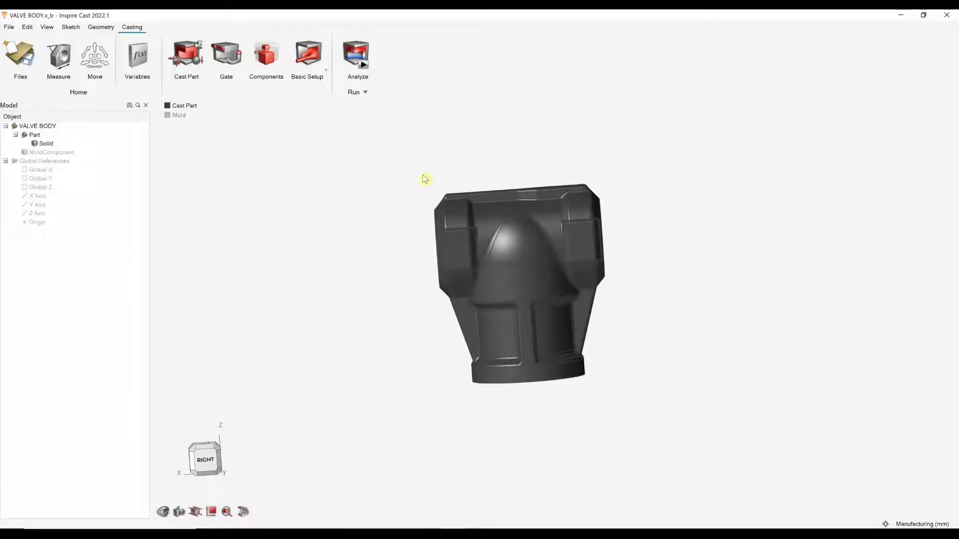
pyautogui.moveTo(517, 425); pyautogui.dragTo(394, 383, button='right')
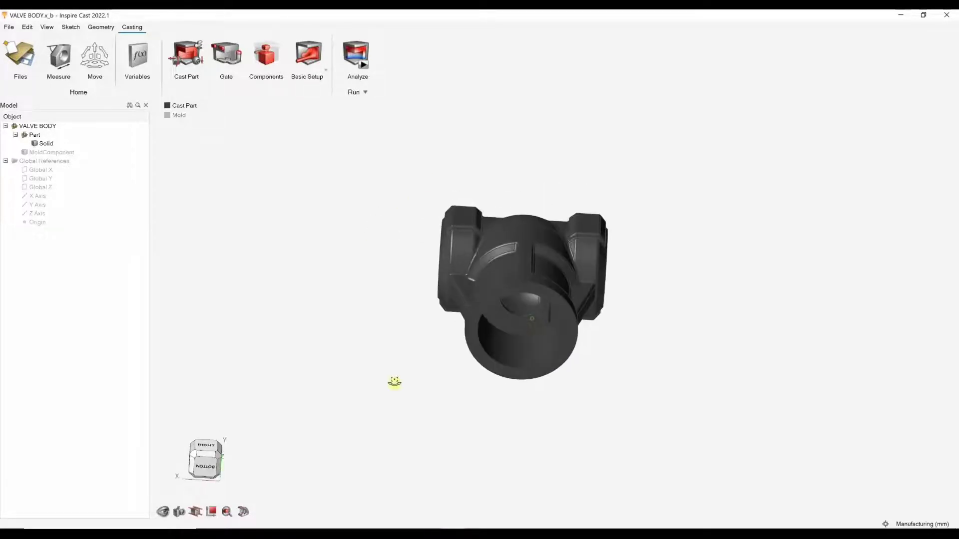
pyautogui.click(214, 456)
pyautogui.scroll(-4, 315, 302)
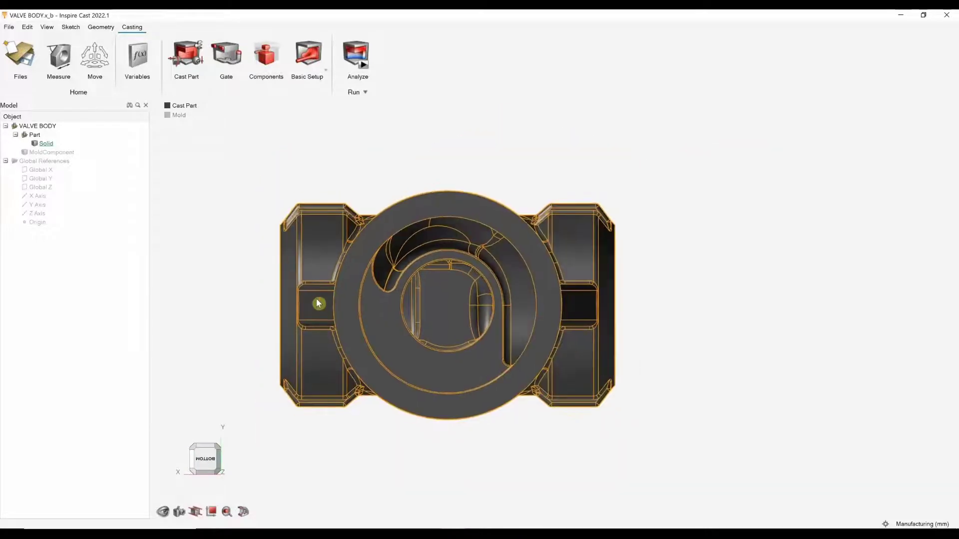
pyautogui.click(222, 54)
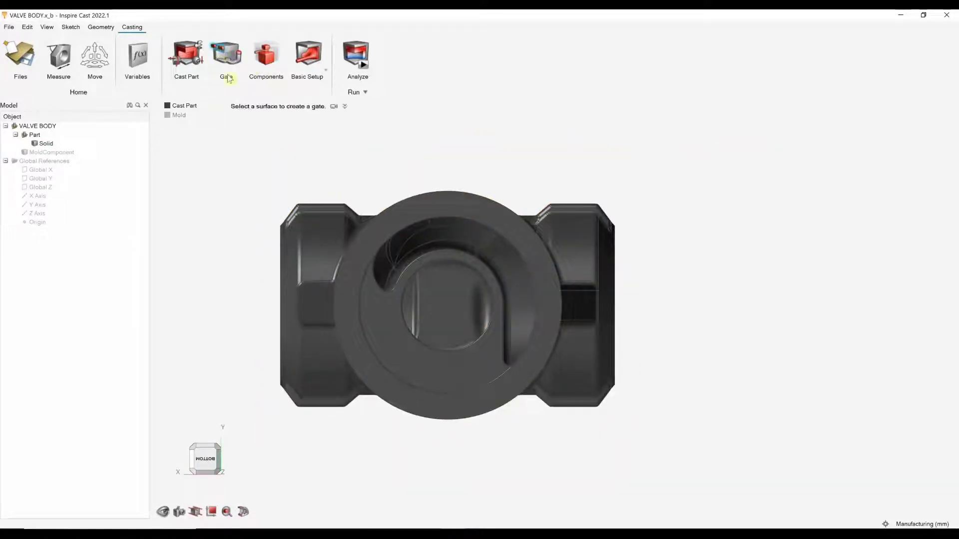
# Place two rectangular 15 mm gates at the top and bottom of the ring
pyautogui.click(447, 204)
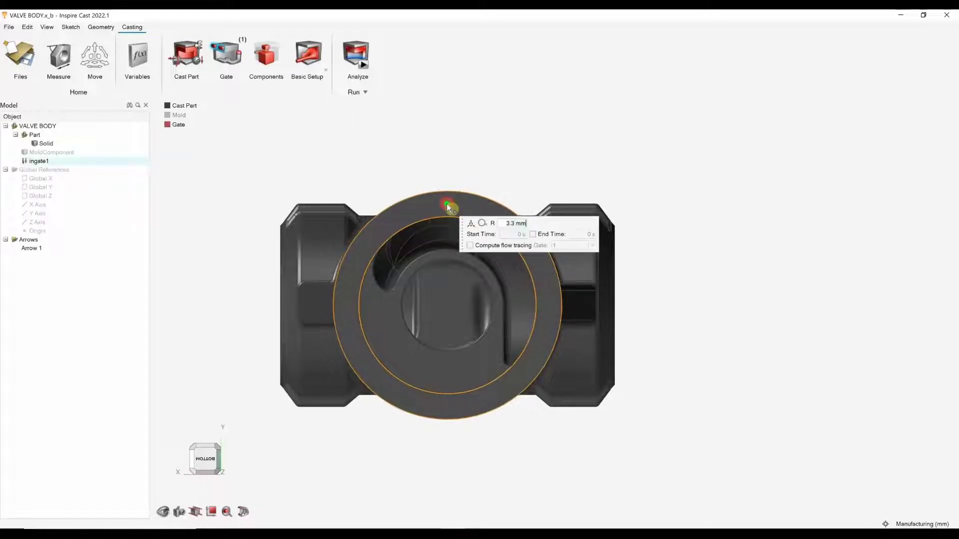
pyautogui.click(487, 224)
pyautogui.click(483, 246)
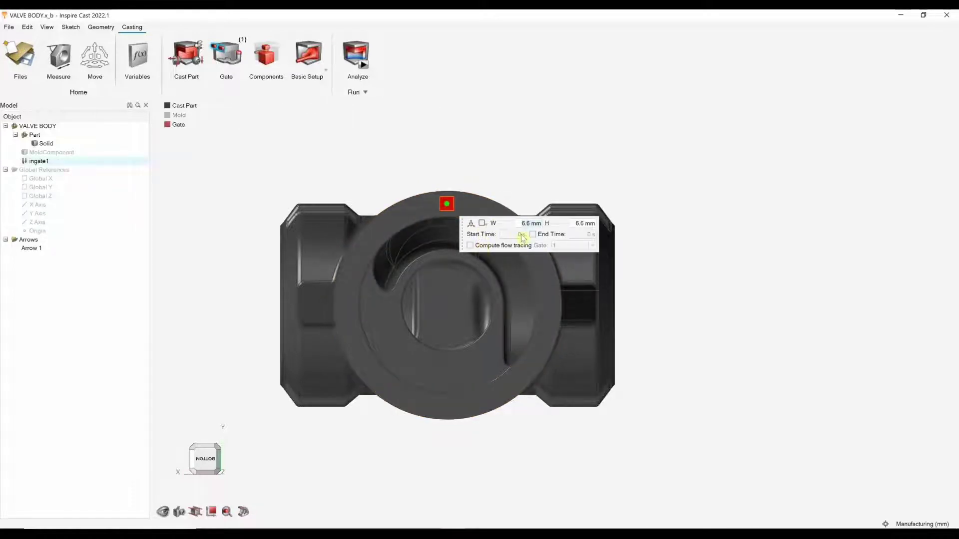
pyautogui.press('Return')
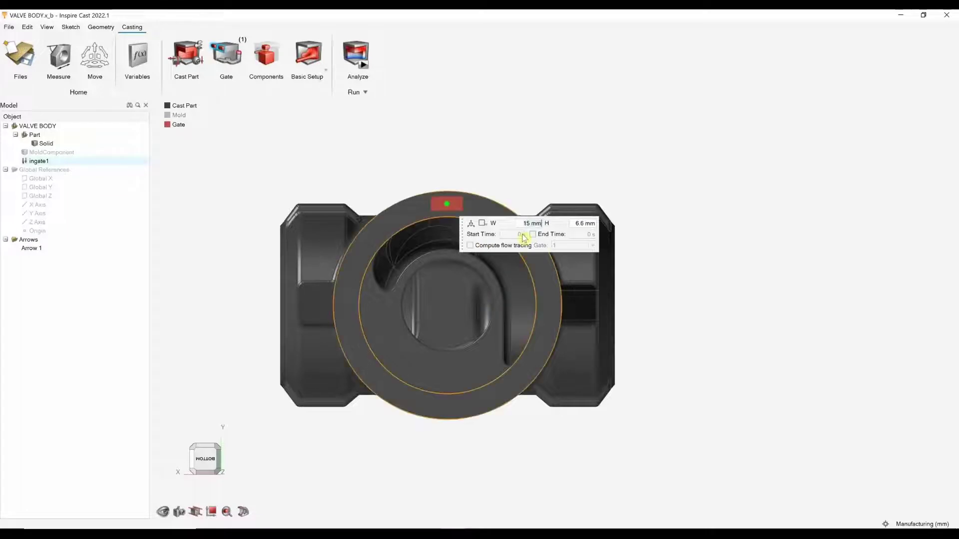
pyautogui.click(446, 409)
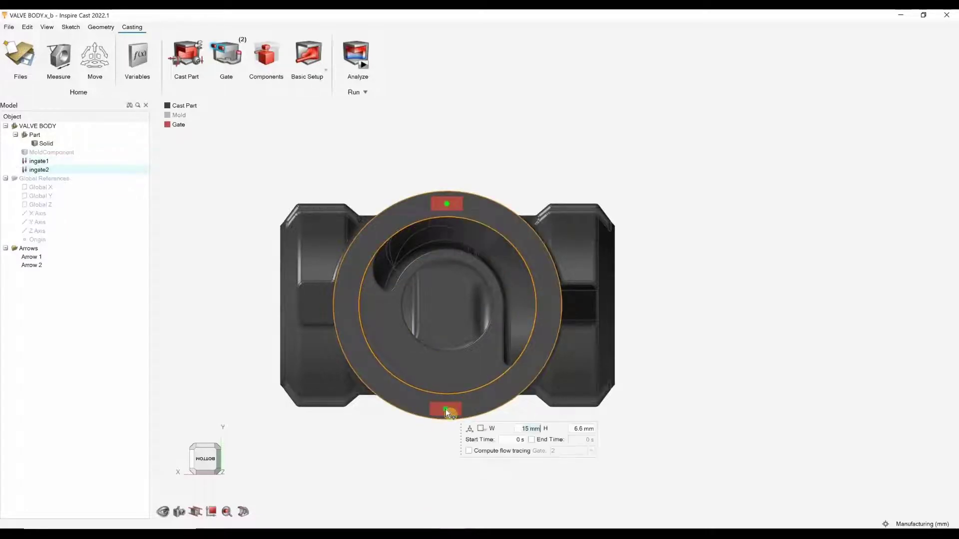
# Add 6 × 15 mm gates on the ring's left and right edges
pyautogui.click(344, 304)
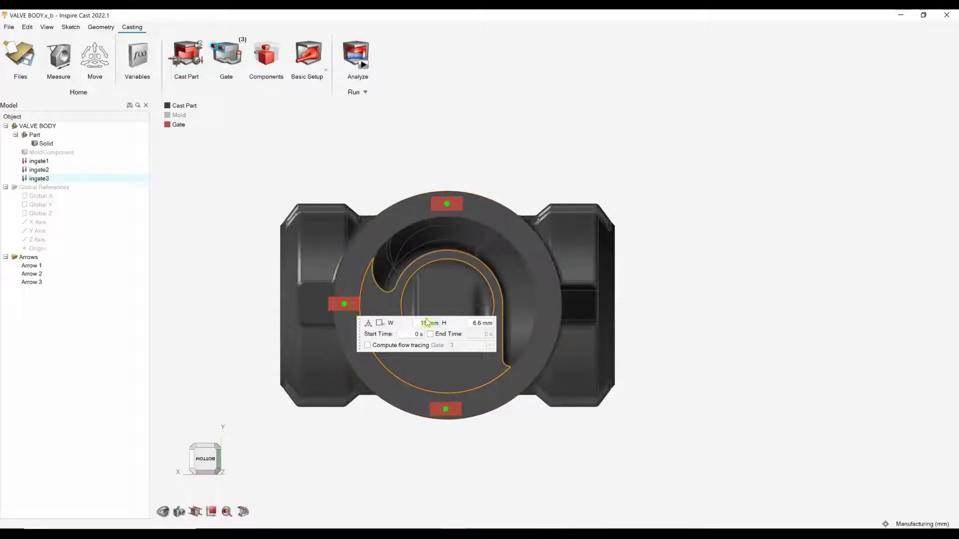
pyautogui.write('6')
pyautogui.click(477, 323)
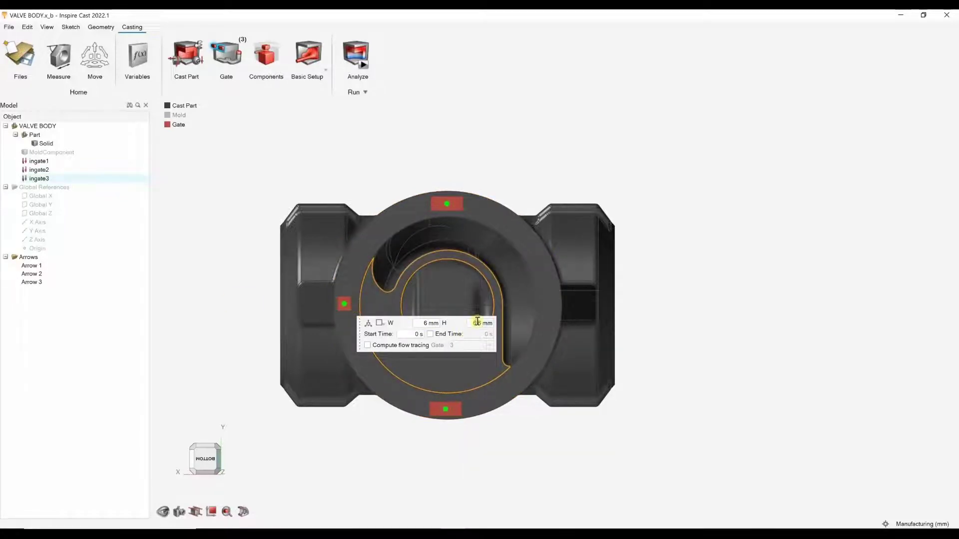
pyautogui.write('15')
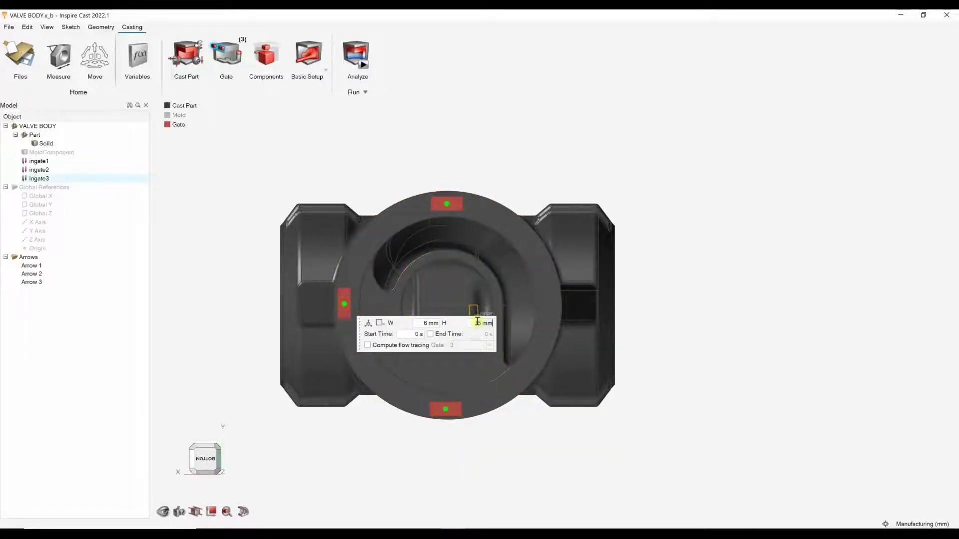
pyautogui.click(549, 304)
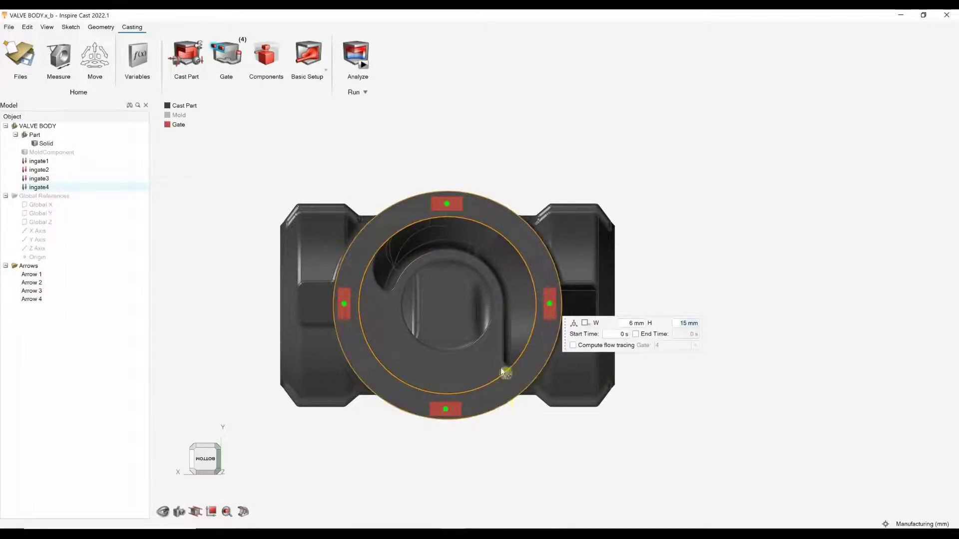
pyautogui.rightClick(571, 149)
pyautogui.press('Escape')
pyautogui.moveTo(488, 144); pyautogui.dragTo(546, 220, button='right')
# Create core1 in the valve body's internal cavity, using Green-Sand at 20 C
pyautogui.click(279, 78)
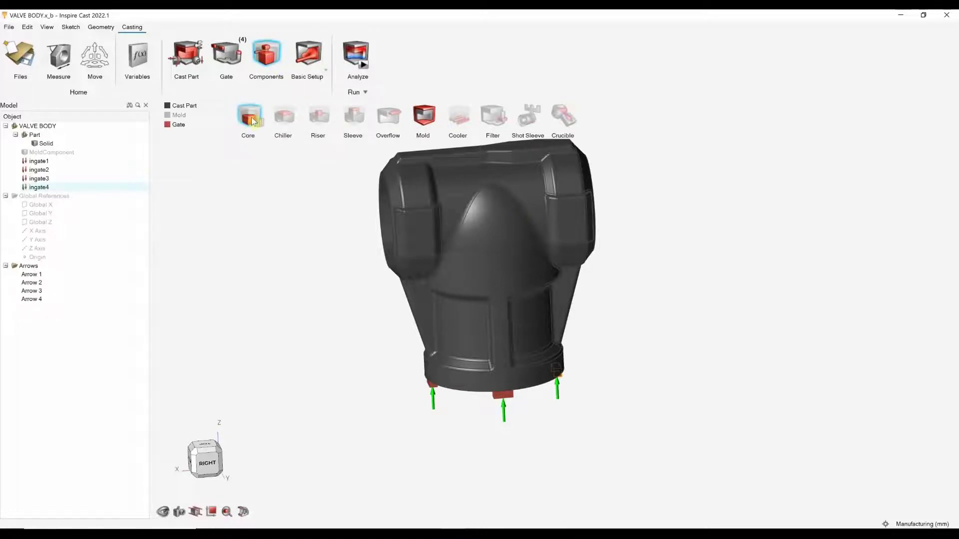
pyautogui.click(250, 118)
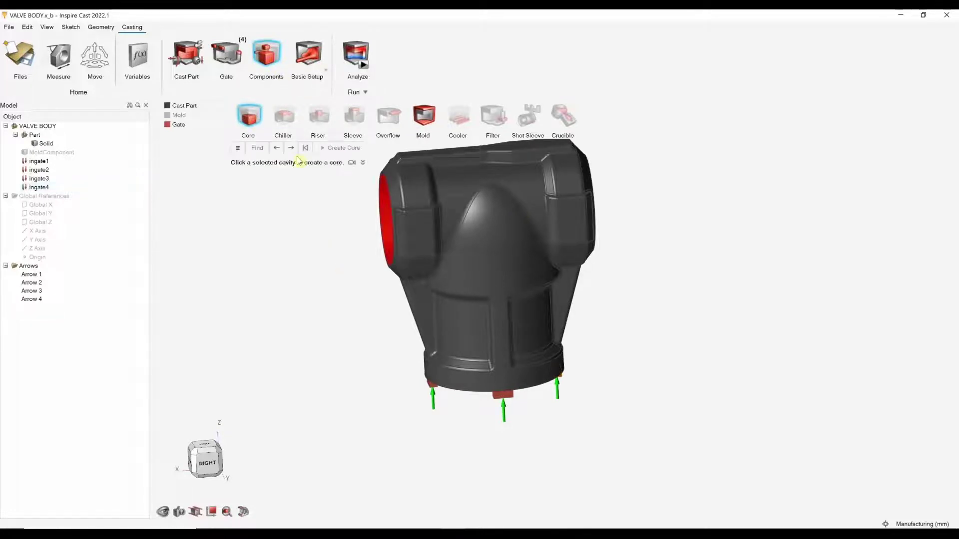
pyautogui.click(291, 148)
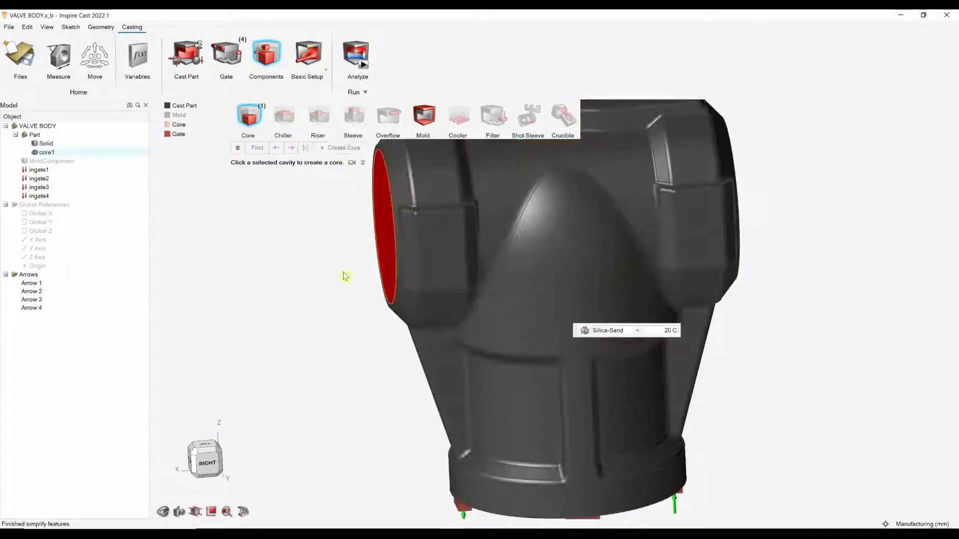
pyautogui.click(605, 324)
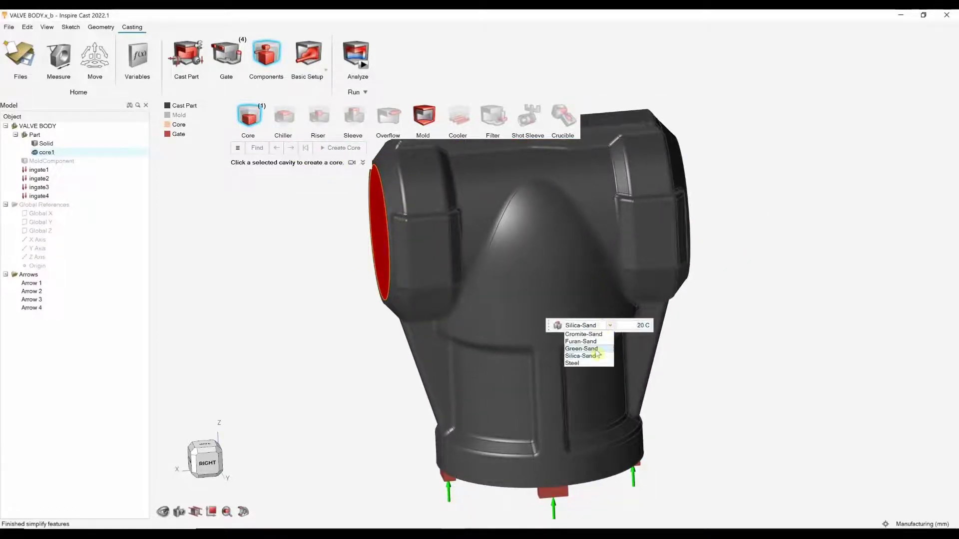
pyautogui.click(596, 350)
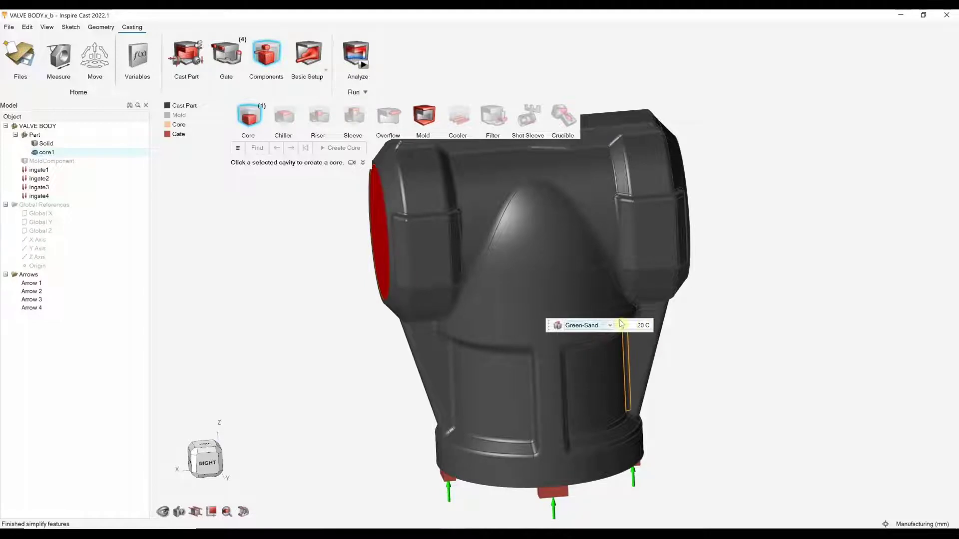
pyautogui.rightClick(835, 275)
pyautogui.moveTo(792, 288)
pyautogui.rightClick(787, 336)
pyautogui.click(773, 289)
pyautogui.moveTo(773, 289); pyautogui.dragTo(769, 317, button='right')
pyautogui.click(269, 60)
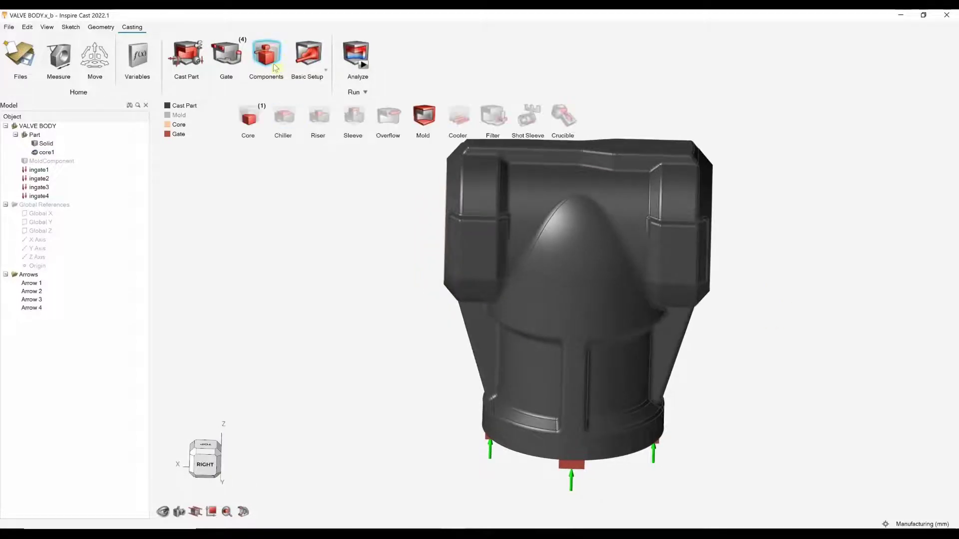
# Place riser1 with a 50 mm diameter on one side face of the valve body
pyautogui.click(319, 116)
pyautogui.moveTo(374, 323); pyautogui.dragTo(492, 313, button='right')
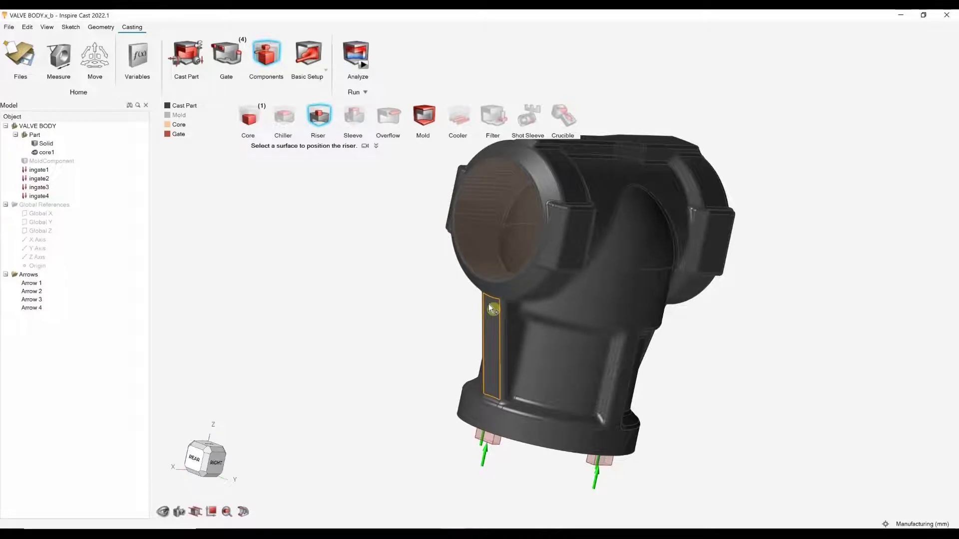
pyautogui.click(492, 308)
pyautogui.moveTo(492, 308); pyautogui.dragTo(597, 330, button='right')
pyautogui.click(581, 327)
pyautogui.hotkey('ctrl', 'a')
pyautogui.write('50')
pyautogui.press('Return')
# Place riser2 with a 50 mm diameter on the opposite side face
pyautogui.moveTo(818, 327); pyautogui.dragTo(746, 296, button='right')
pyautogui.click(731, 334)
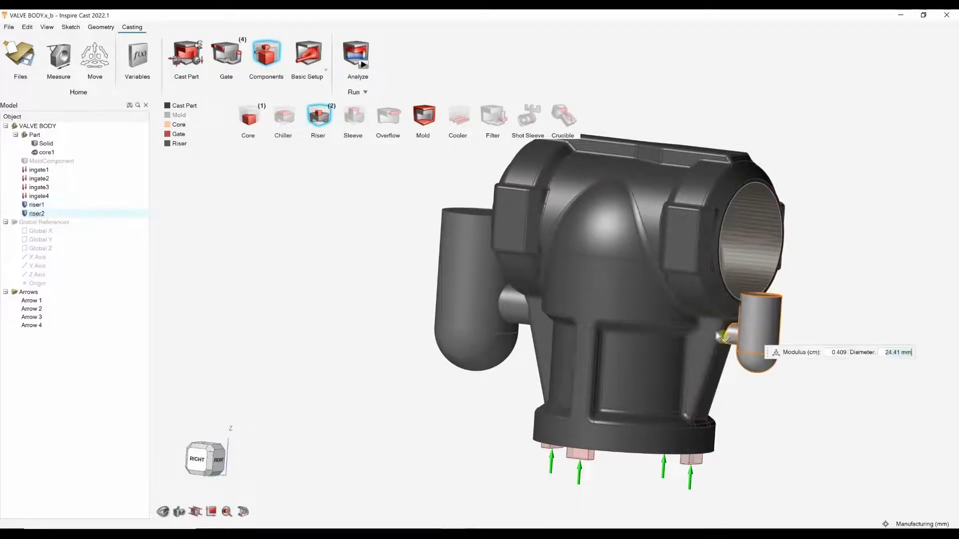
pyautogui.hotkey('ctrl', 'a')
pyautogui.write('50')
pyautogui.press('Return')
pyautogui.moveTo(509, 369); pyautogui.dragTo(523, 369, button='right')
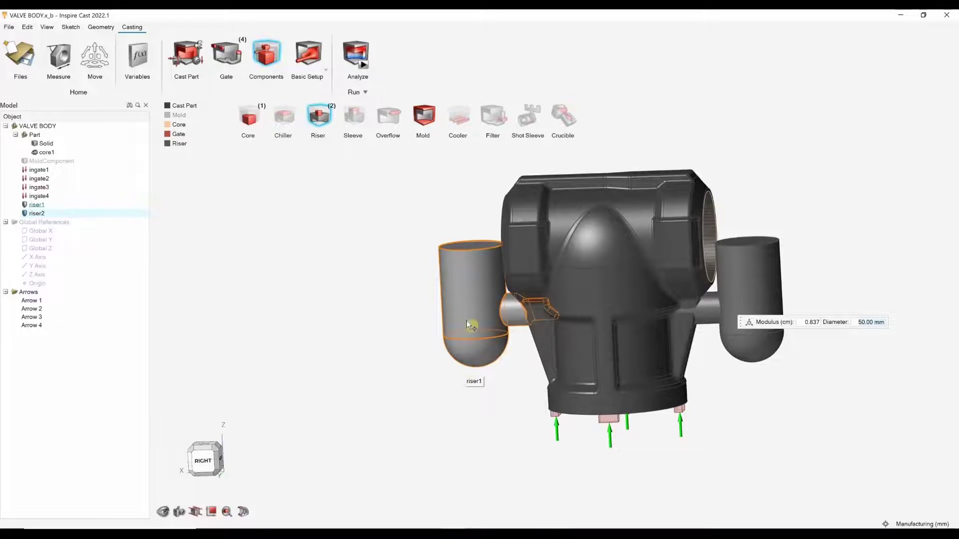
pyautogui.moveTo(385, 268); pyautogui.dragTo(417, 175, button='right')
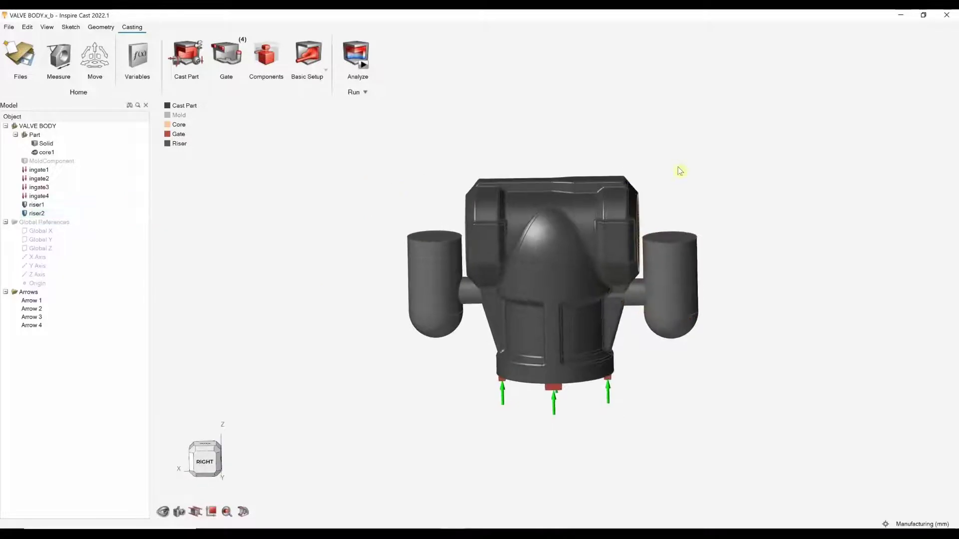
# Run a filling-plus-solidification analysis at the 4.08734 mm element size
pyautogui.click(366, 73)
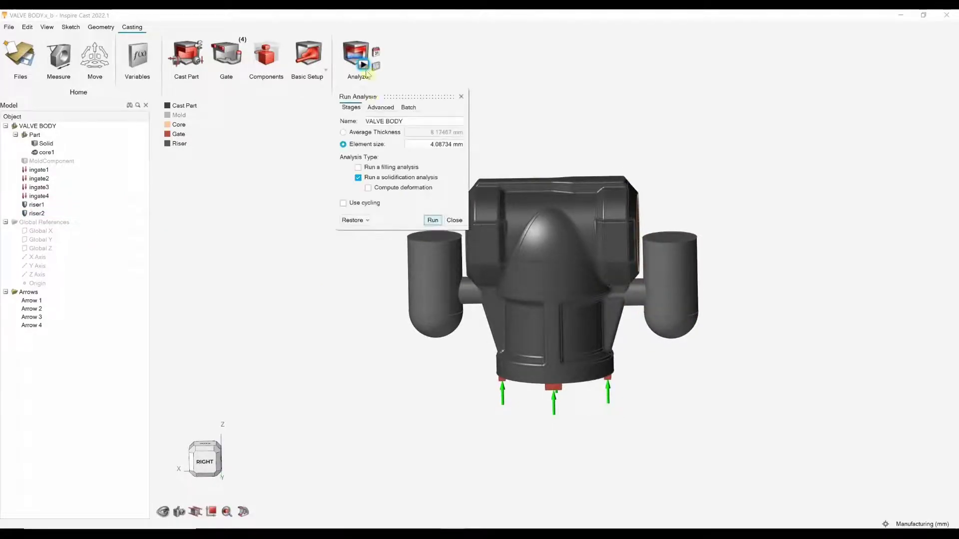
pyautogui.click(380, 170)
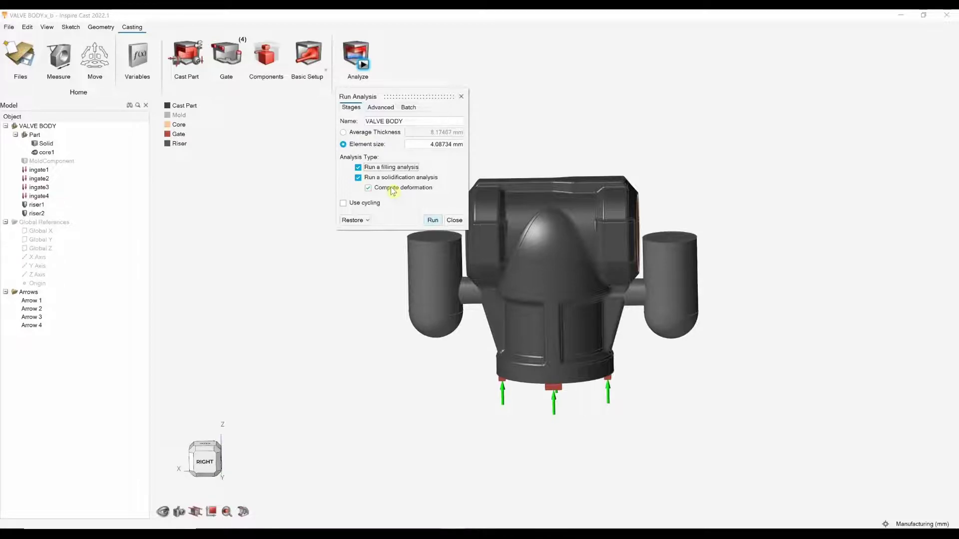
pyautogui.click(431, 221)
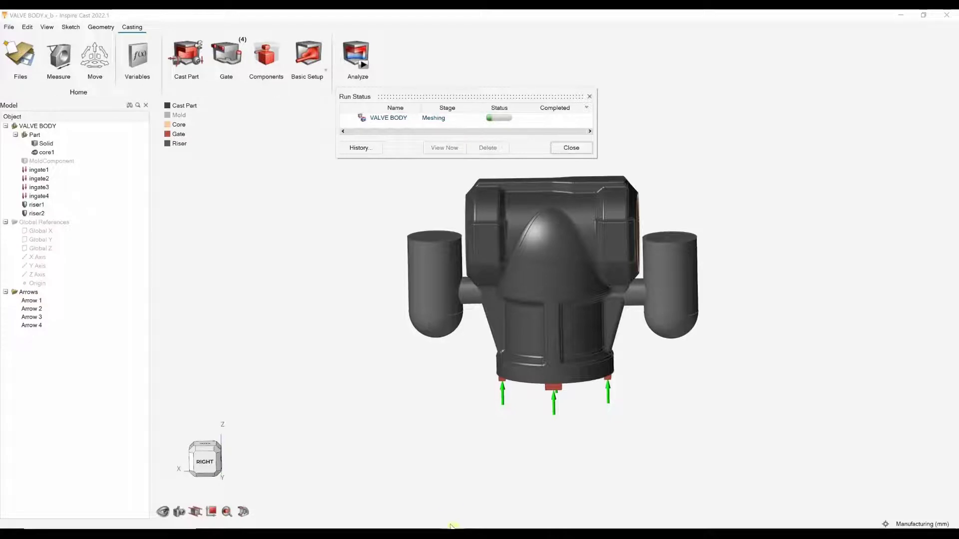
# In the saved results window, load the Method (2) run's filling Temperature results
pyautogui.moveTo(452, 526)
pyautogui.click(504, 499)
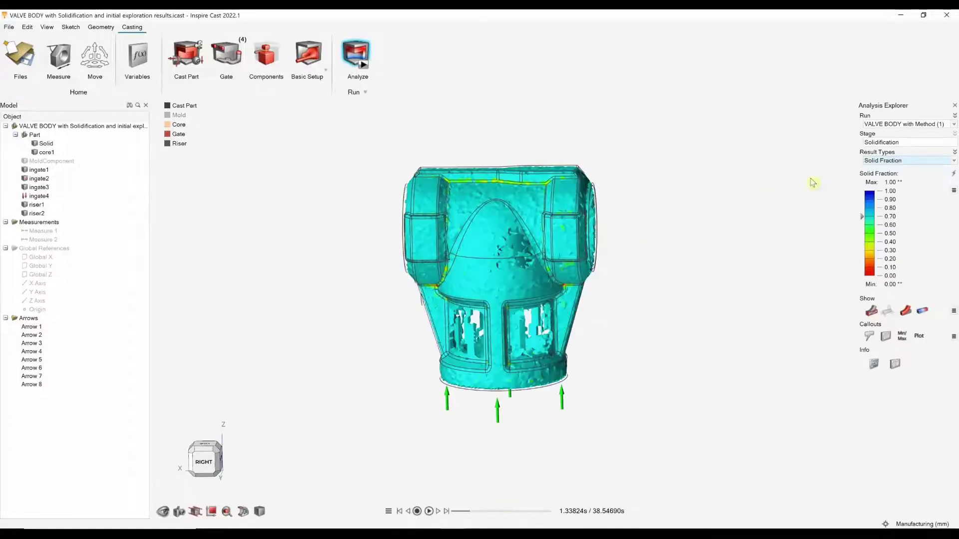
pyautogui.click(908, 124)
pyautogui.click(904, 151)
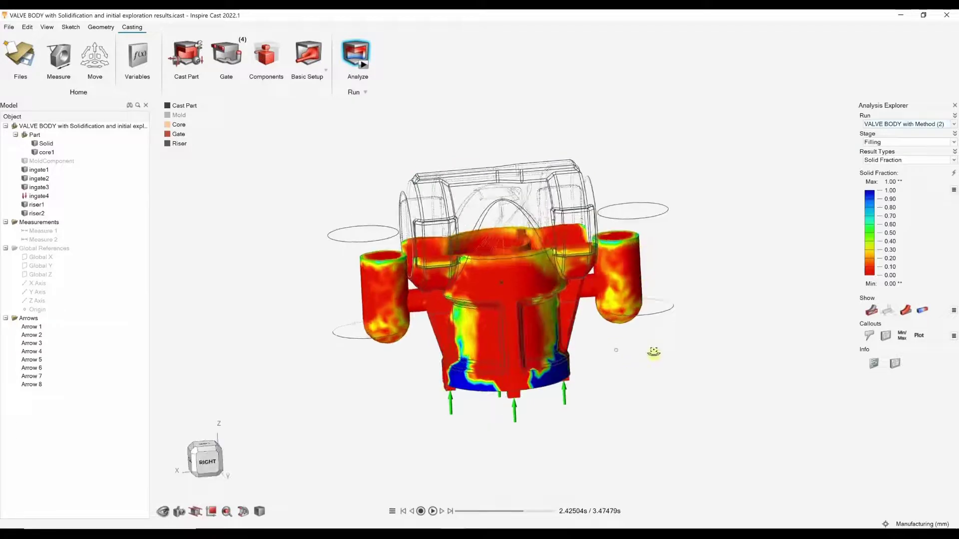
pyautogui.click(889, 160)
pyautogui.click(884, 169)
# Rewind the filling animation and play it through to the end of filling
pyautogui.moveTo(524, 511); pyautogui.dragTo(455, 512)
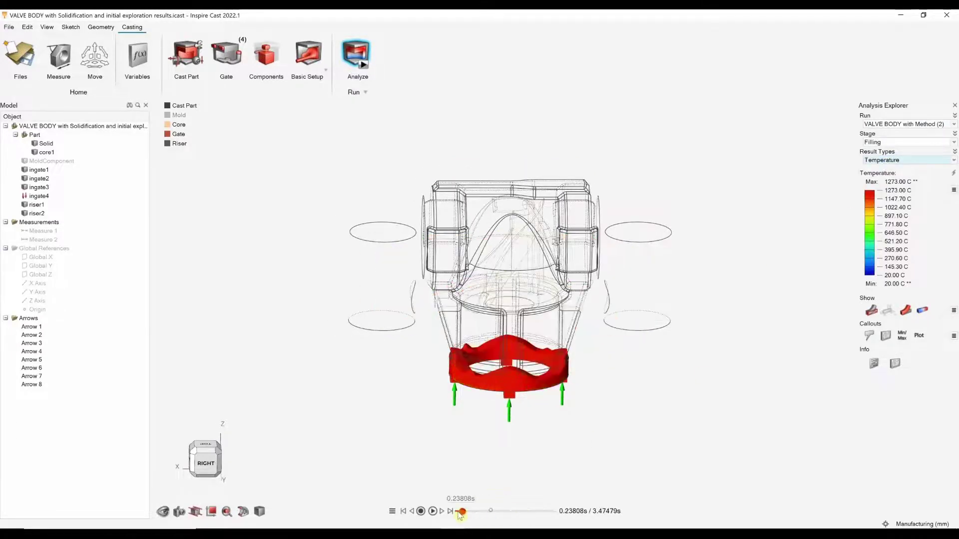
pyautogui.click(433, 511)
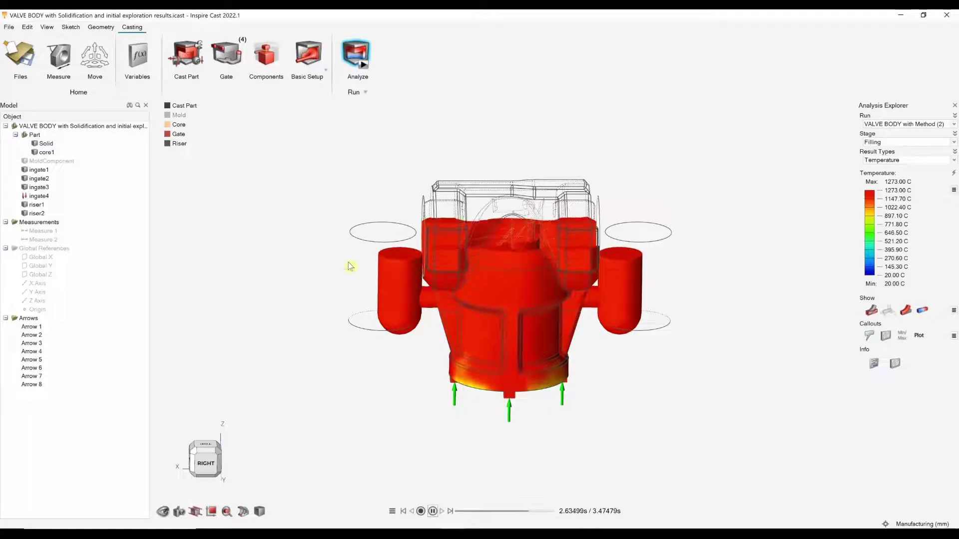
pyautogui.moveTo(646, 391); pyautogui.dragTo(644, 394, button='right')
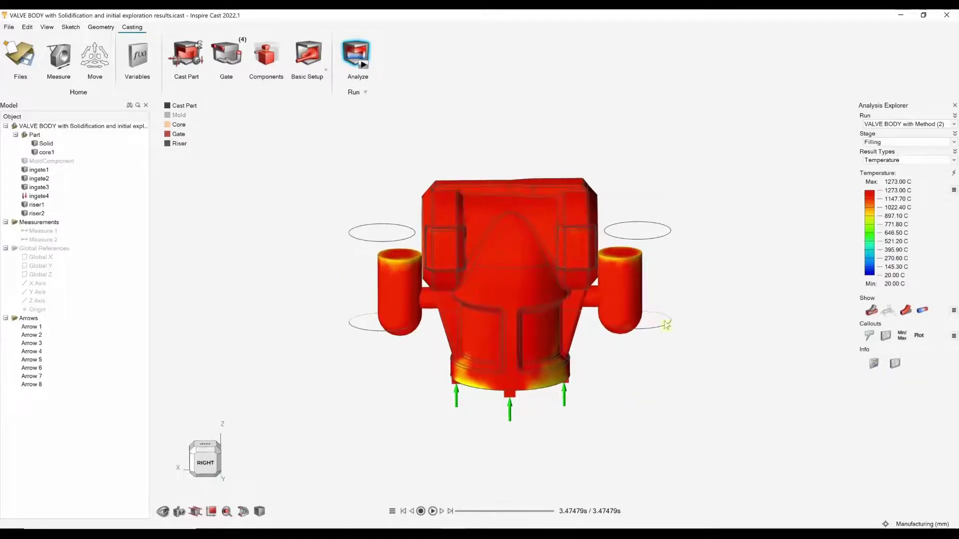
# Switch the Method (2) plot to Solid Fraction and orbit the casting to inspect it
pyautogui.click(887, 163)
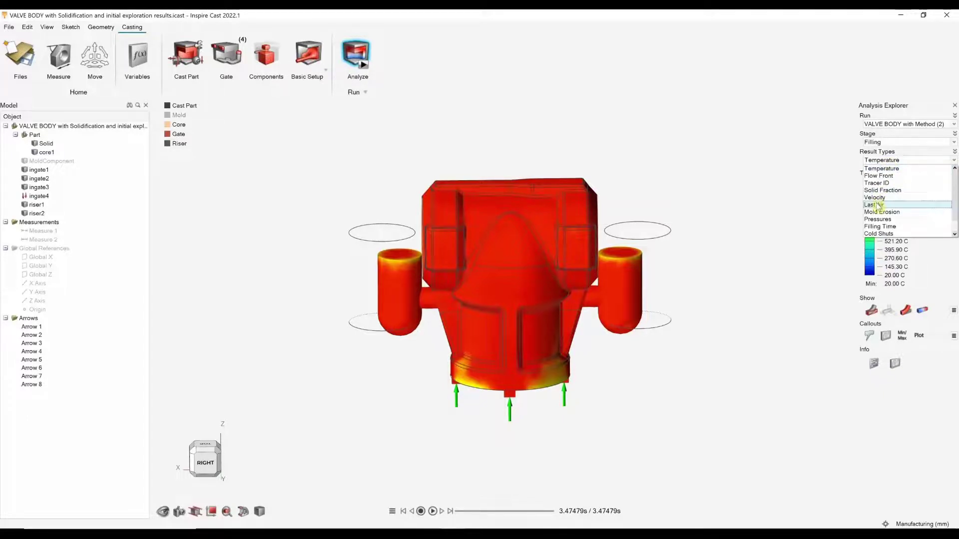
pyautogui.scroll(-1, 881, 219)
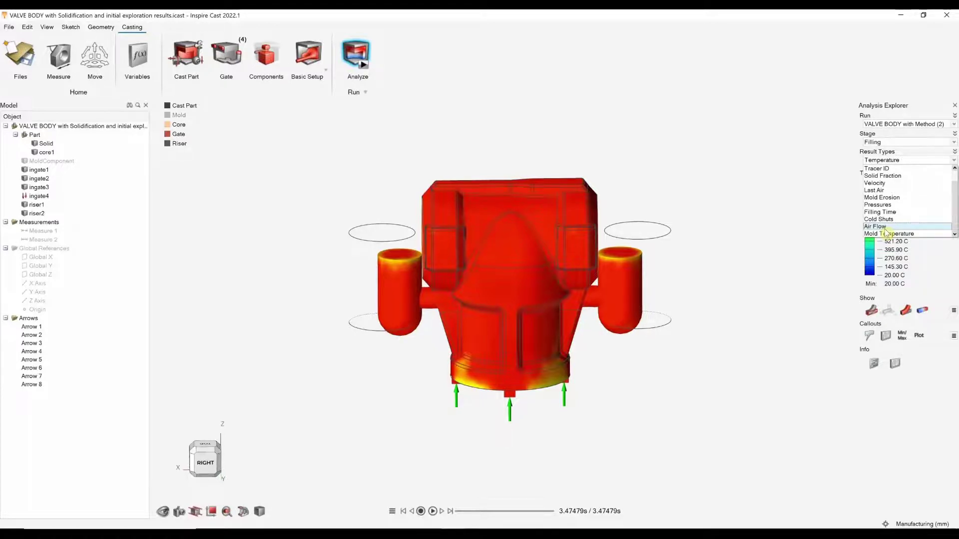
pyautogui.click(882, 176)
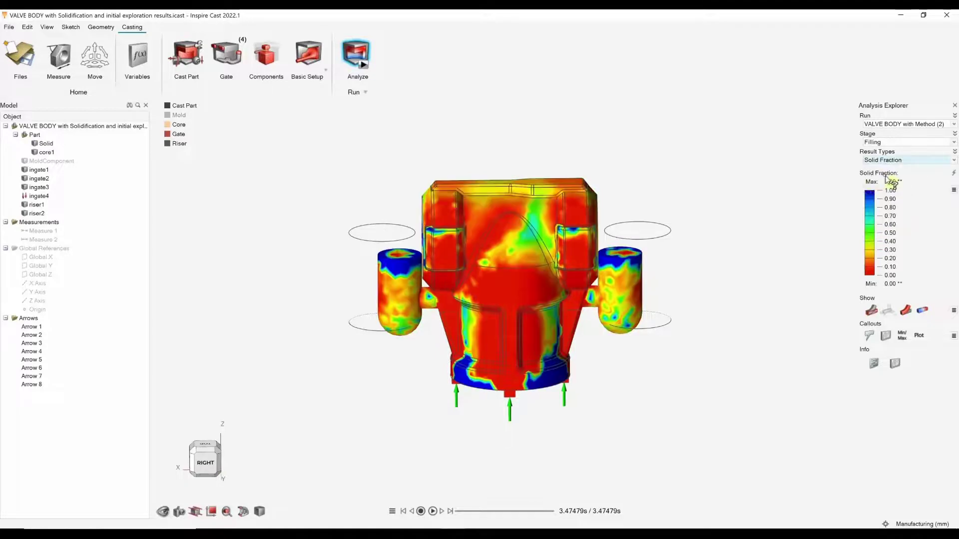
pyautogui.moveTo(613, 350)
pyautogui.mouseDown(button='right')
pyautogui.moveTo(387, 355)
pyautogui.moveTo(632, 344)
pyautogui.mouseUp(button='right')
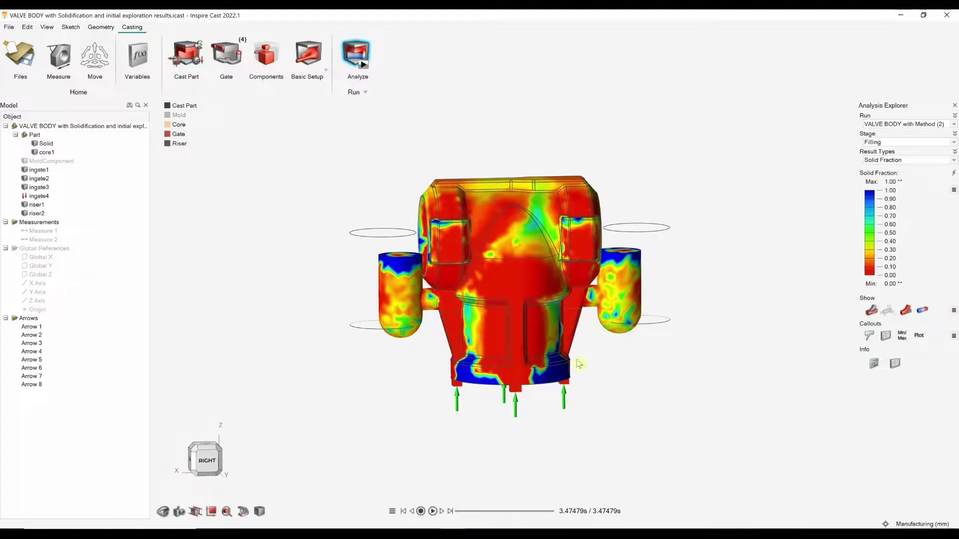
pyautogui.moveTo(520, 379); pyautogui.dragTo(405, 315, button='right')
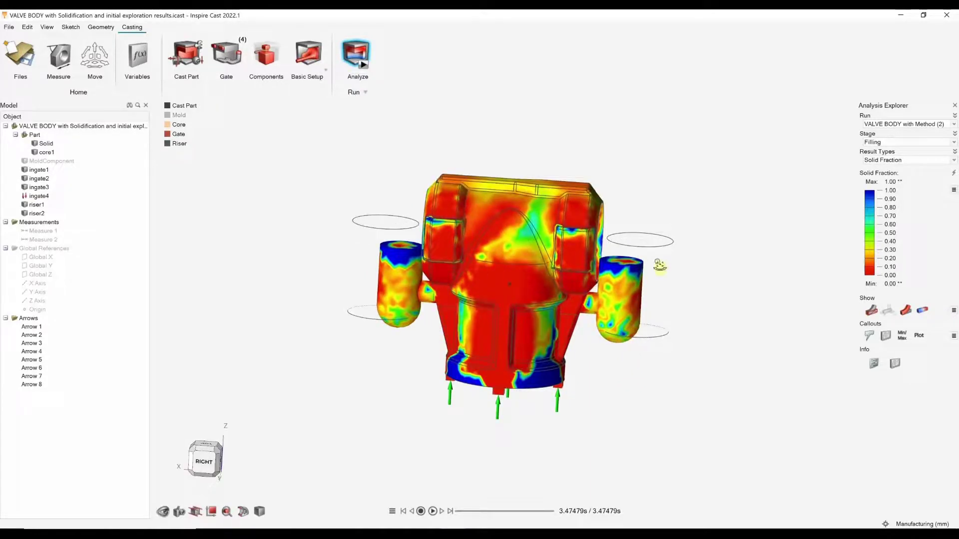
pyautogui.moveTo(660, 266); pyautogui.dragTo(654, 263, button='right')
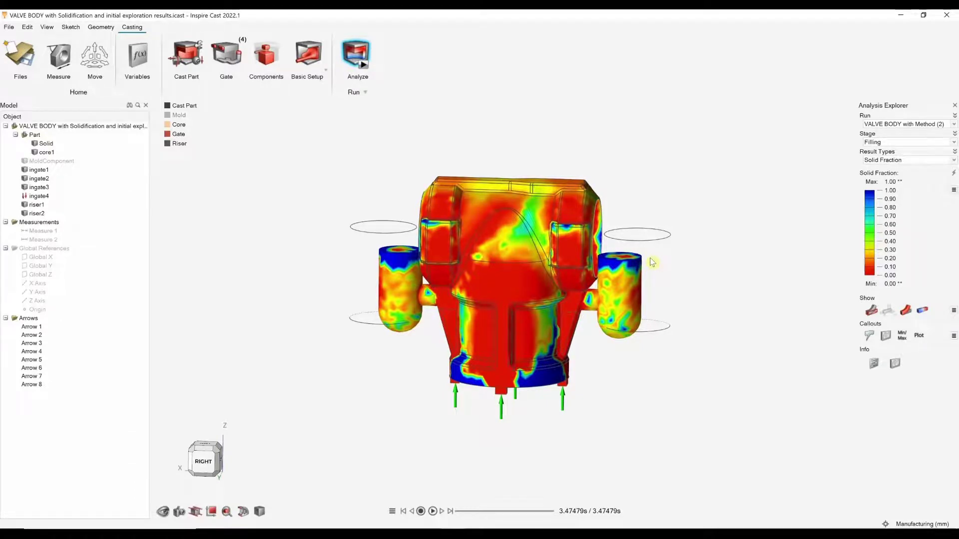
pyautogui.click(886, 160)
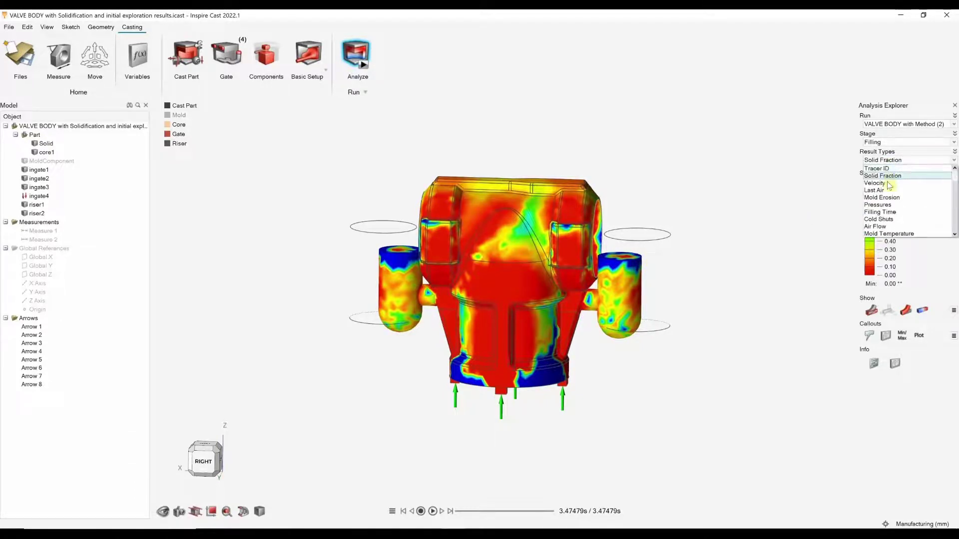
# Show solidification-stage Porosity results at about 13 seconds
pyautogui.click(885, 158)
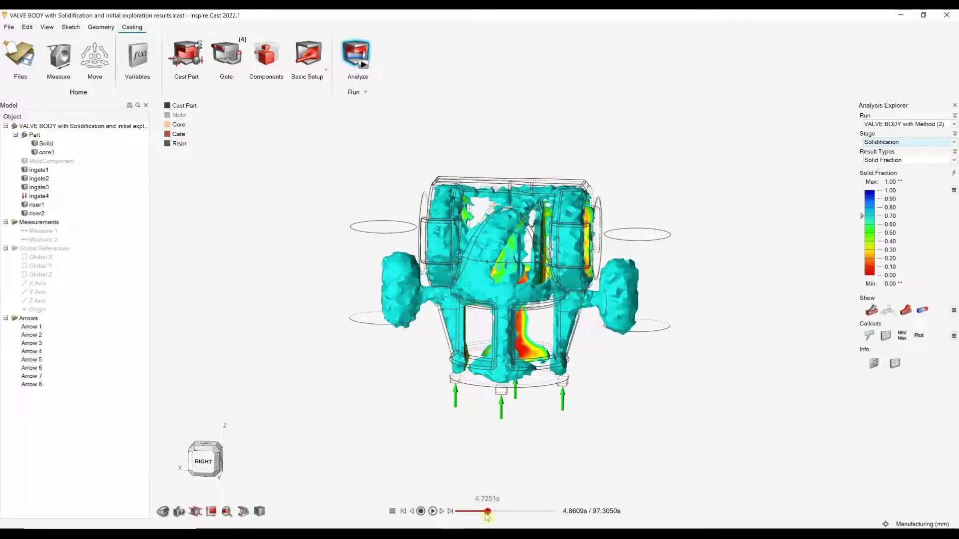
pyautogui.moveTo(487, 514); pyautogui.dragTo(519, 513)
pyautogui.click(916, 160)
pyautogui.click(876, 220)
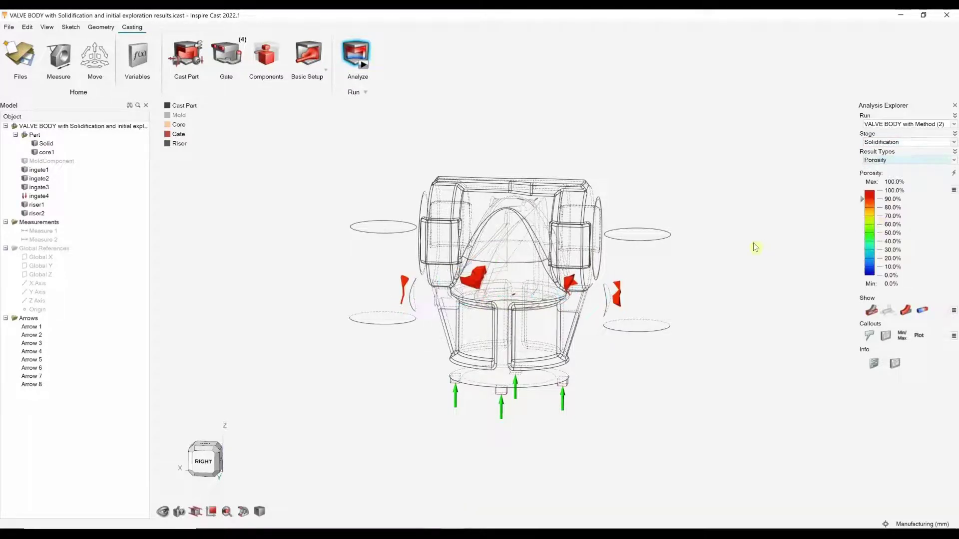
pyautogui.moveTo(529, 313); pyautogui.dragTo(499, 320, button='right')
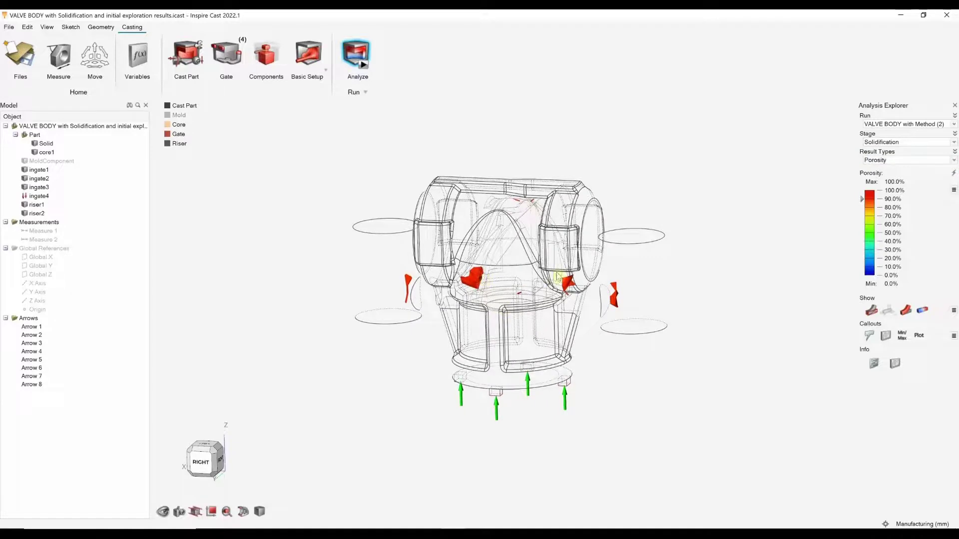
# Display Total Shrinkage Volume with spread-out callouts reading 1861.90 to 5342.97 mm3
pyautogui.click(877, 162)
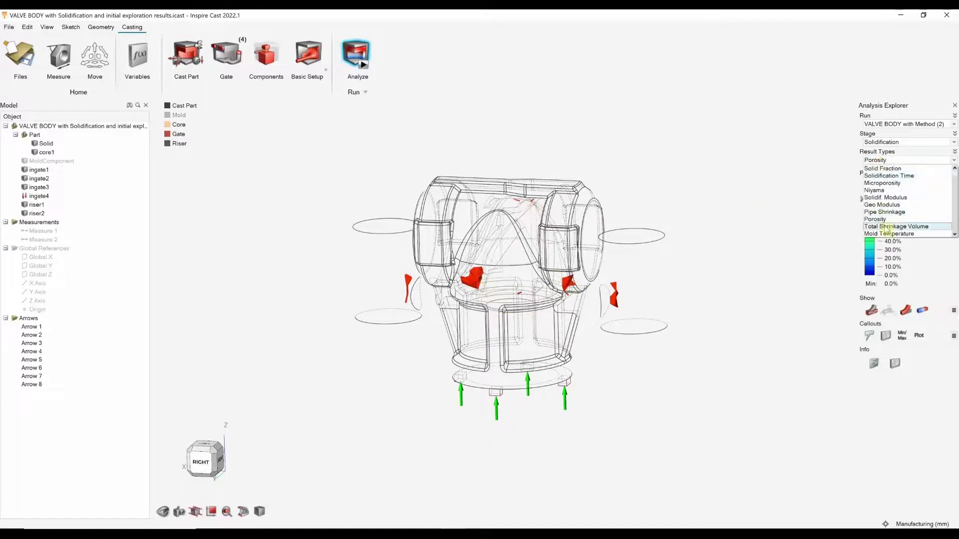
pyautogui.click(883, 224)
pyautogui.click(869, 336)
pyautogui.moveTo(509, 250); pyautogui.dragTo(349, 183)
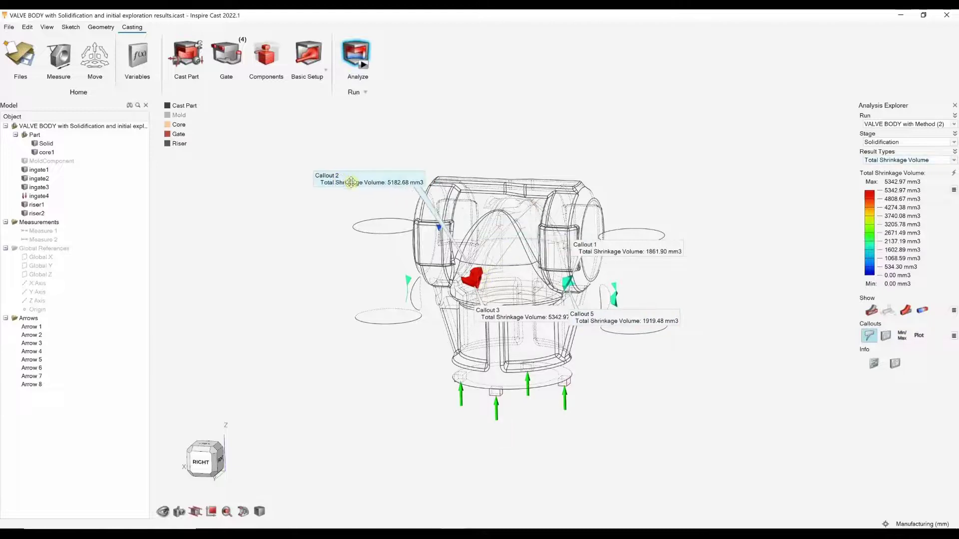
pyautogui.moveTo(624, 246); pyautogui.dragTo(680, 211)
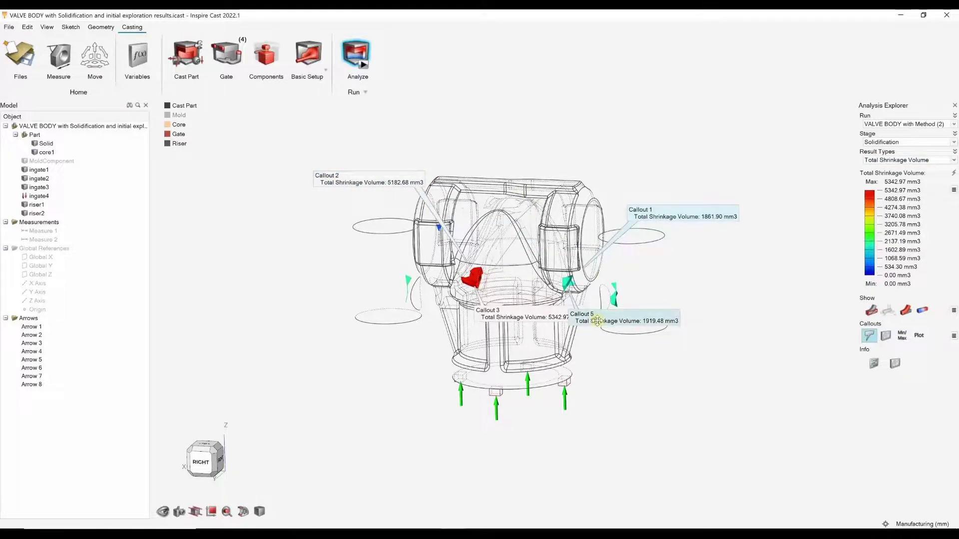
pyautogui.moveTo(487, 328); pyautogui.dragTo(367, 367)
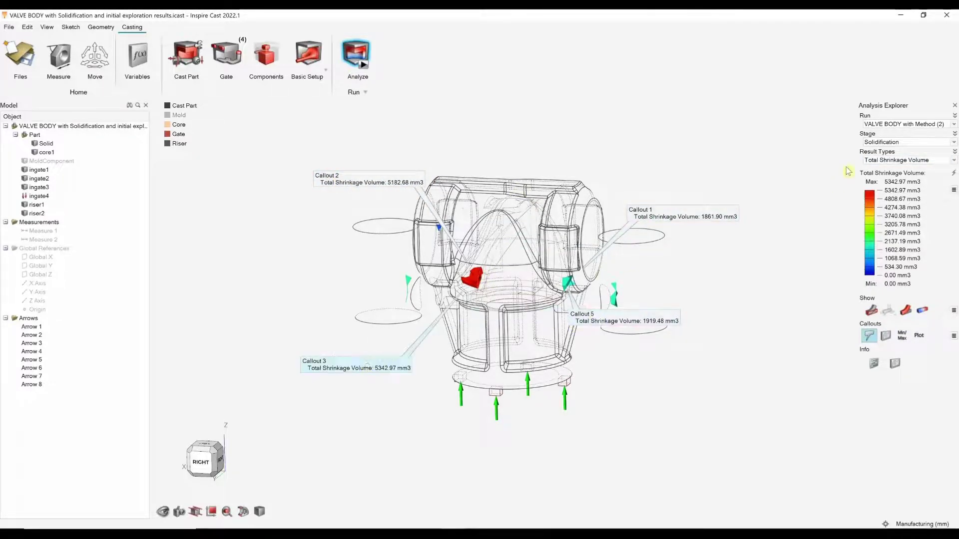
# Load the Method (3) run, hide the callouts, and replay filling temperature to 5.30 s
pyautogui.click(905, 127)
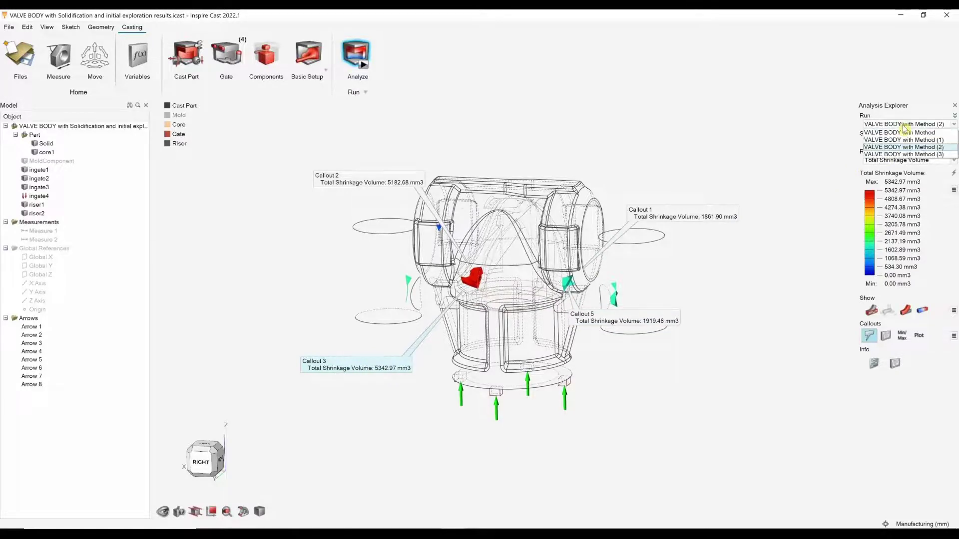
pyautogui.click(905, 154)
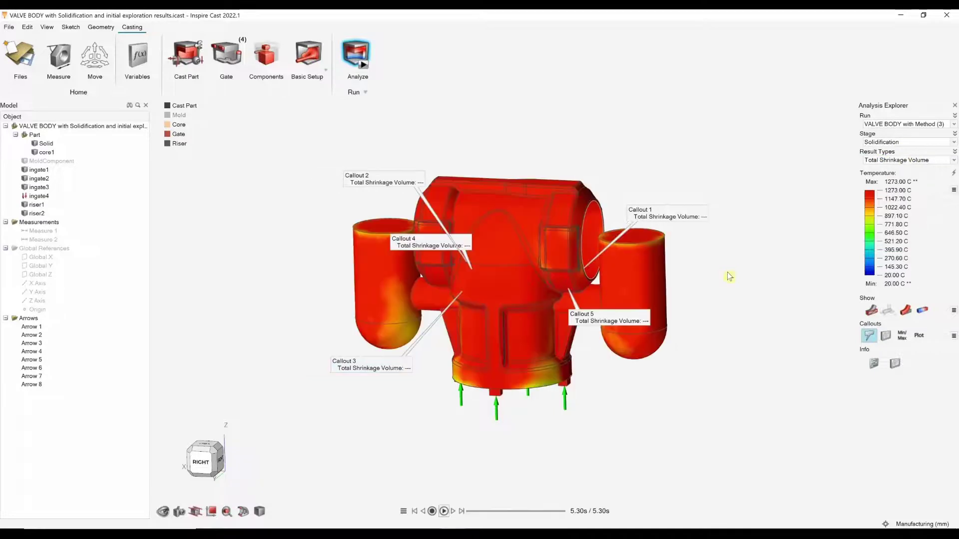
pyautogui.moveTo(751, 278); pyautogui.dragTo(784, 262, button='right')
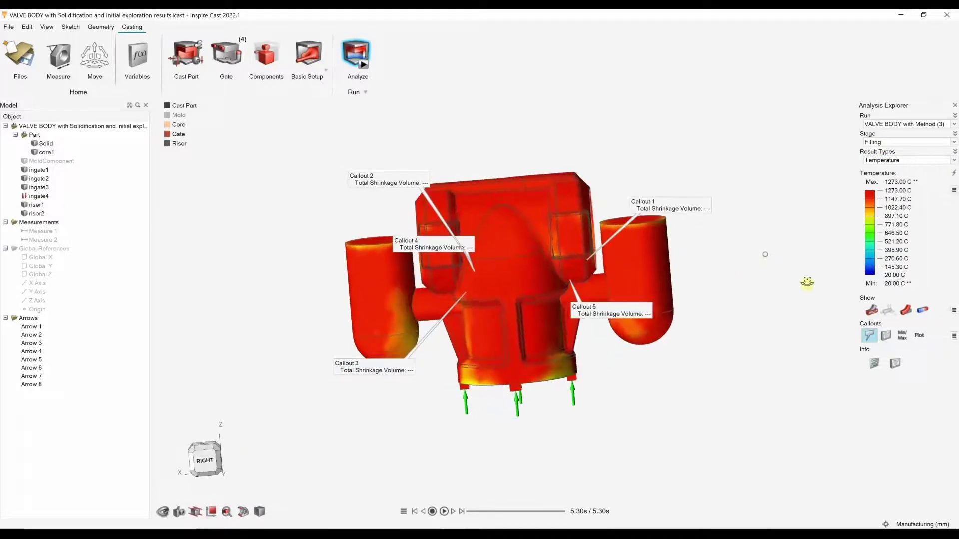
pyautogui.click(869, 335)
pyautogui.moveTo(767, 338); pyautogui.dragTo(883, 205, button='right')
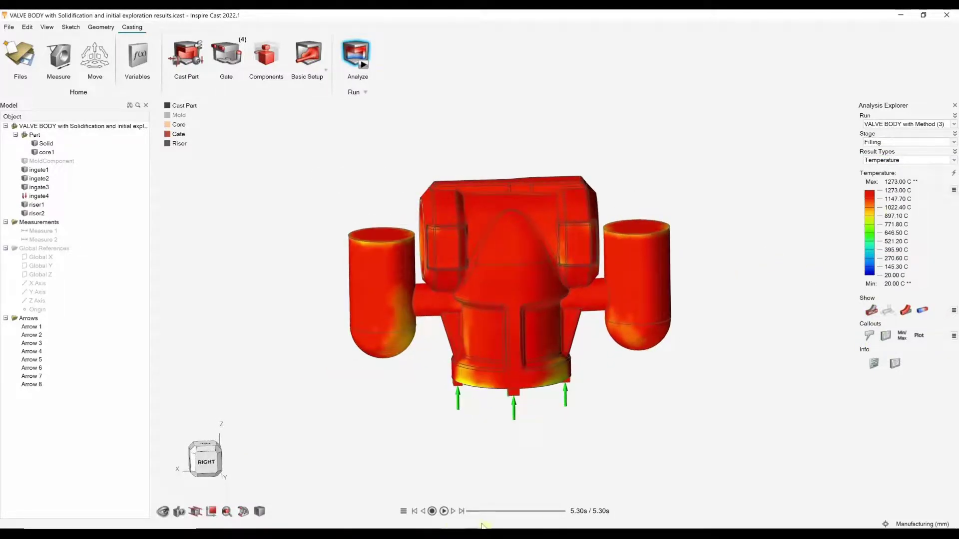
pyautogui.click(444, 512)
# Switch the Method (3) results to the solidification stage
pyautogui.click(875, 160)
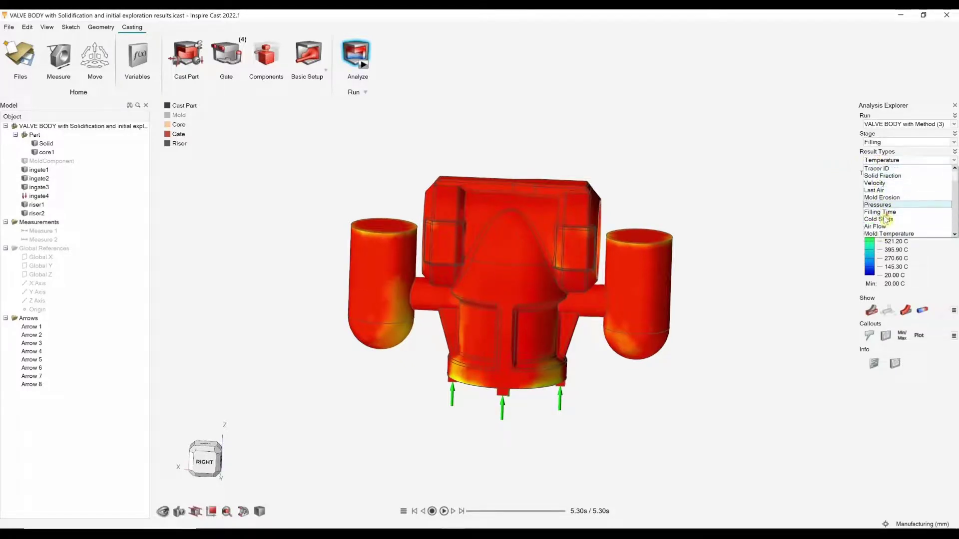
pyautogui.scroll(2, 883, 233)
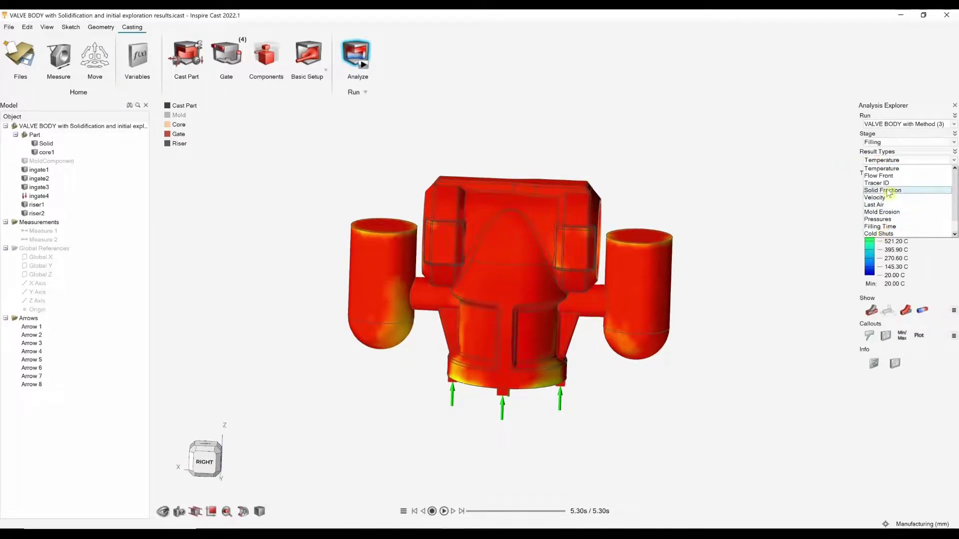
pyautogui.scroll(-2, 883, 195)
pyautogui.click(888, 144)
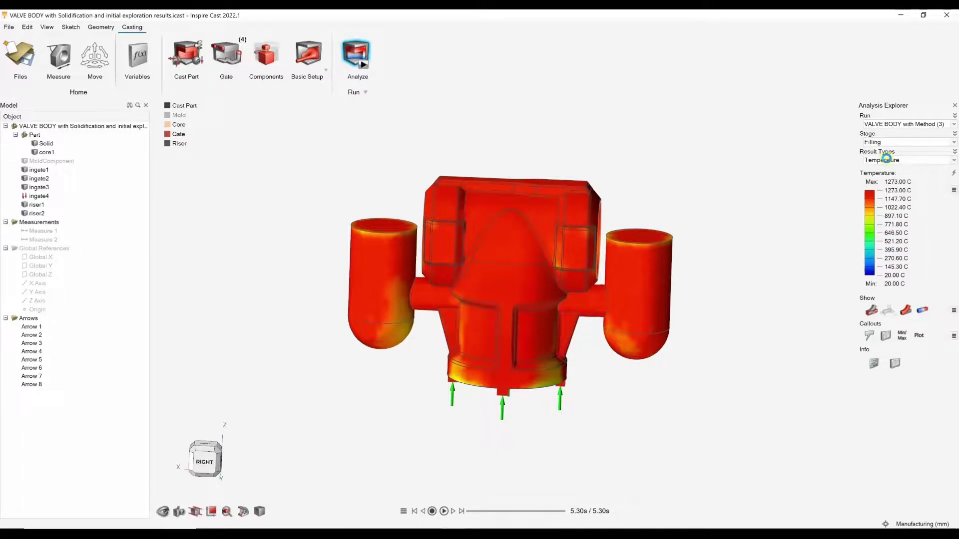
# Show Method (3) solidification Porosity and orbit to see the porosity regions
pyautogui.click(887, 159)
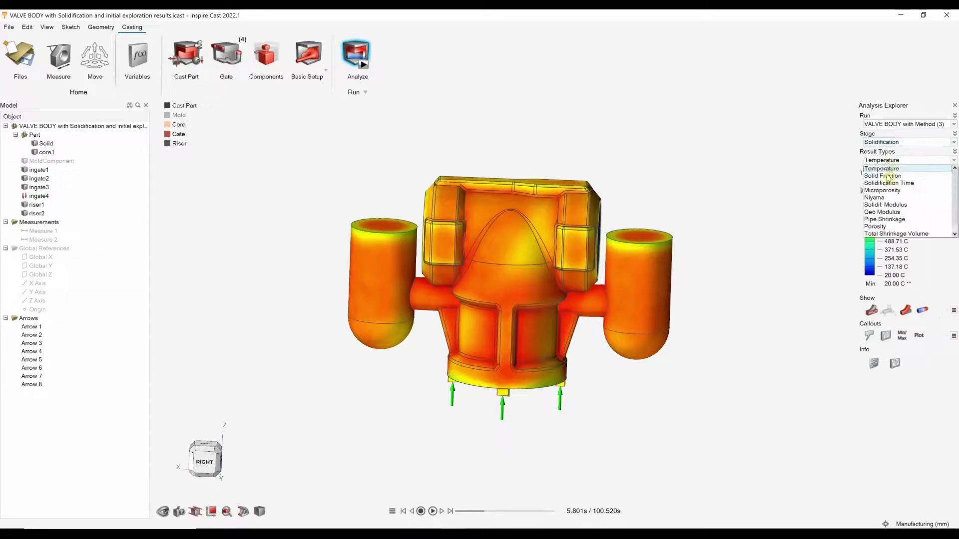
pyautogui.click(883, 227)
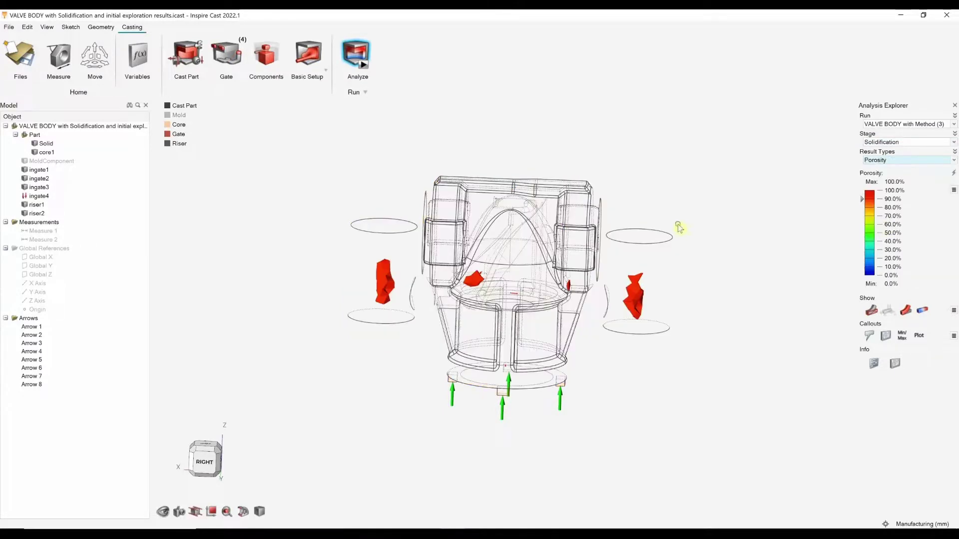
pyautogui.moveTo(670, 243); pyautogui.dragTo(414, 277, button='right')
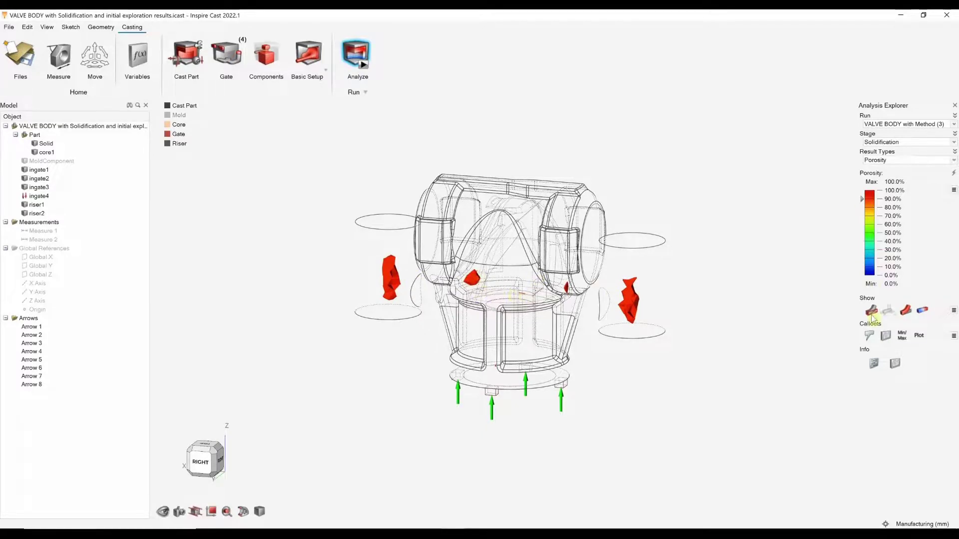
# Show Total Shrinkage Volume callouts (3117.36 and 604.23 mm3), then hide them
pyautogui.click(882, 160)
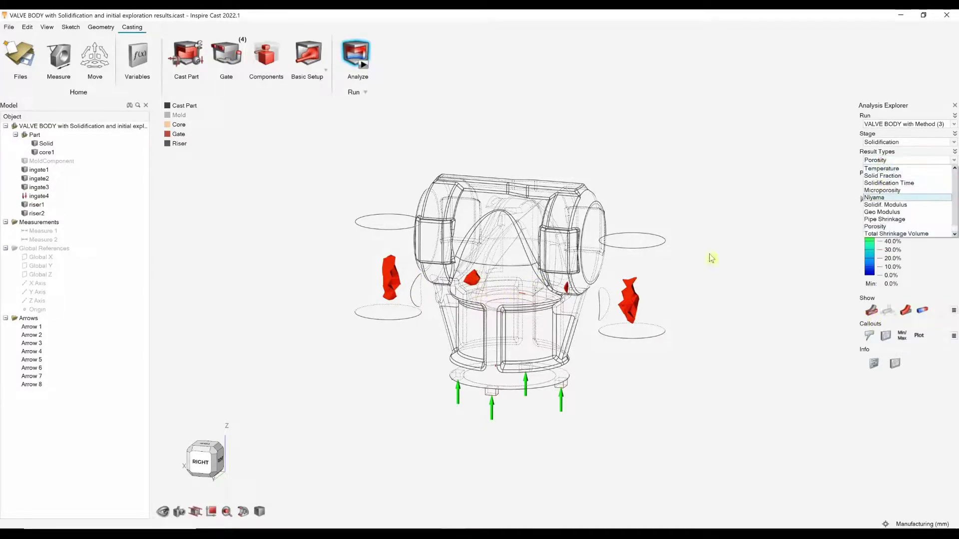
pyautogui.click(894, 233)
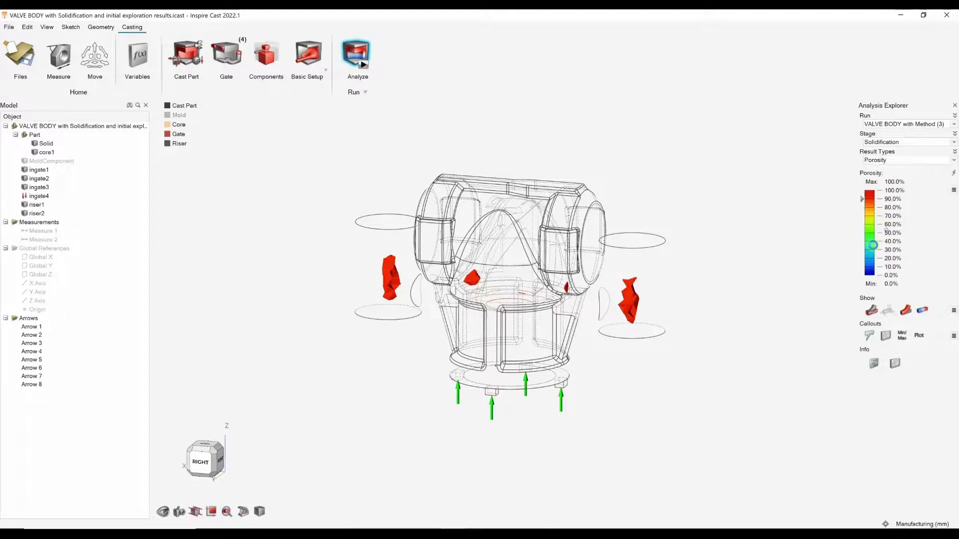
pyautogui.click(869, 336)
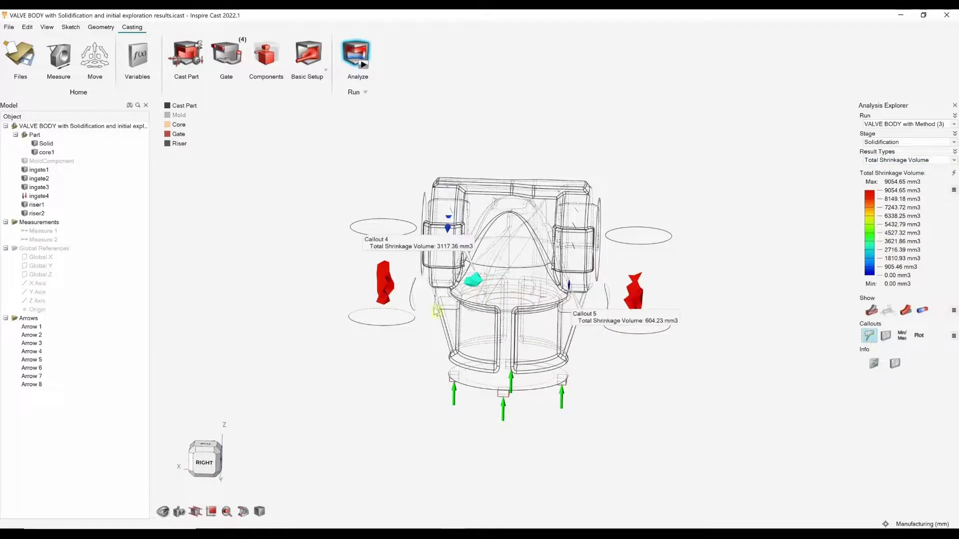
pyautogui.moveTo(405, 257); pyautogui.dragTo(306, 190)
pyautogui.moveTo(650, 319); pyautogui.dragTo(671, 387)
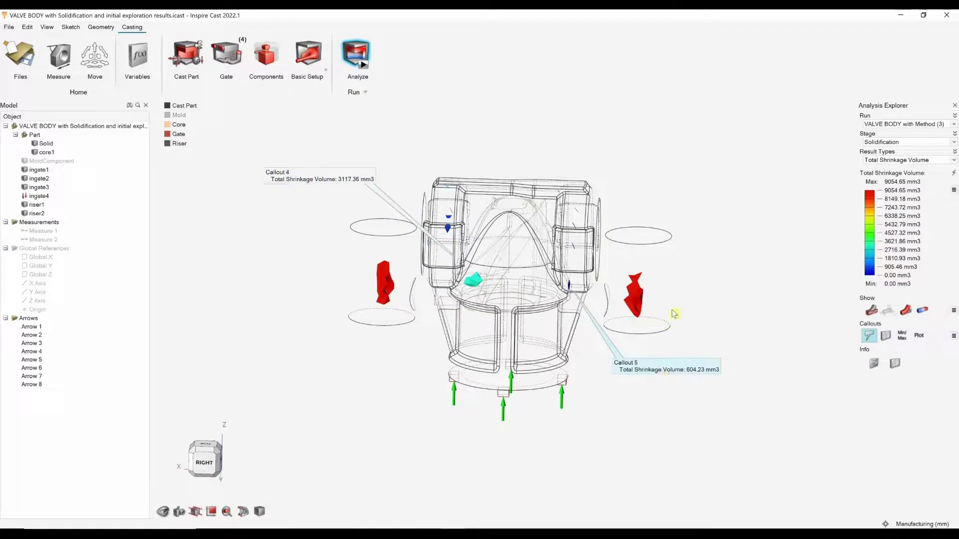
pyautogui.click(870, 336)
pyautogui.moveTo(783, 276); pyautogui.dragTo(756, 275, button='right')
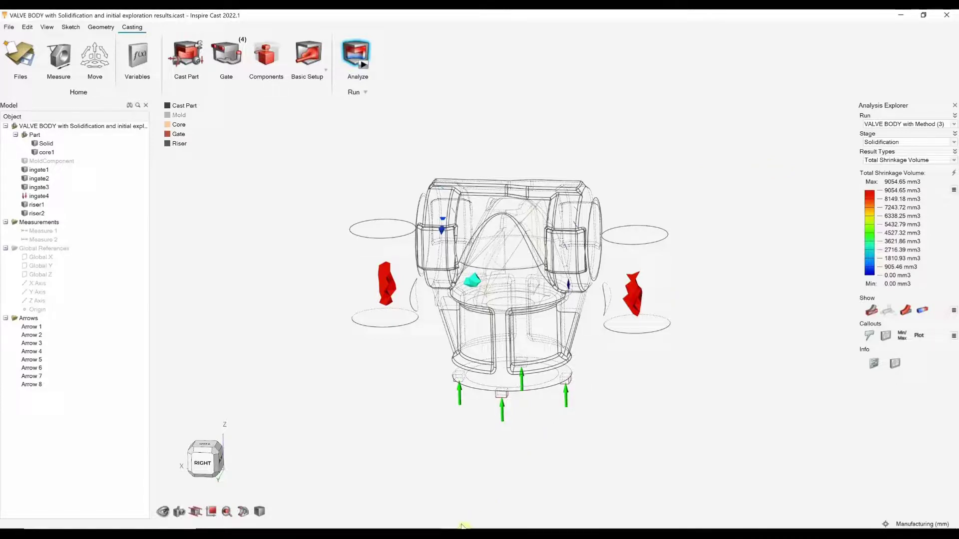
# Close Run Status and open VALVE BODY With Method.x_b from recent files without saving
pyautogui.click(433, 499)
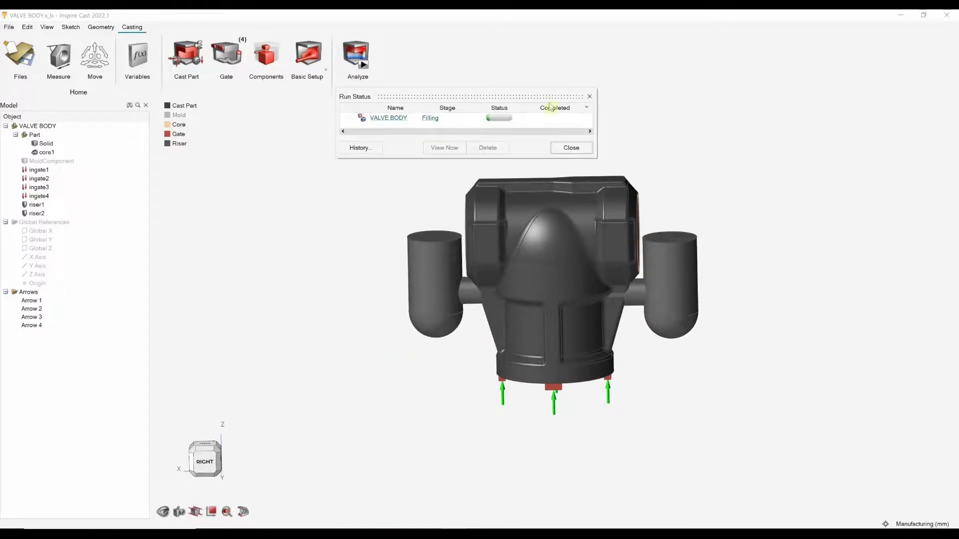
pyautogui.click(590, 97)
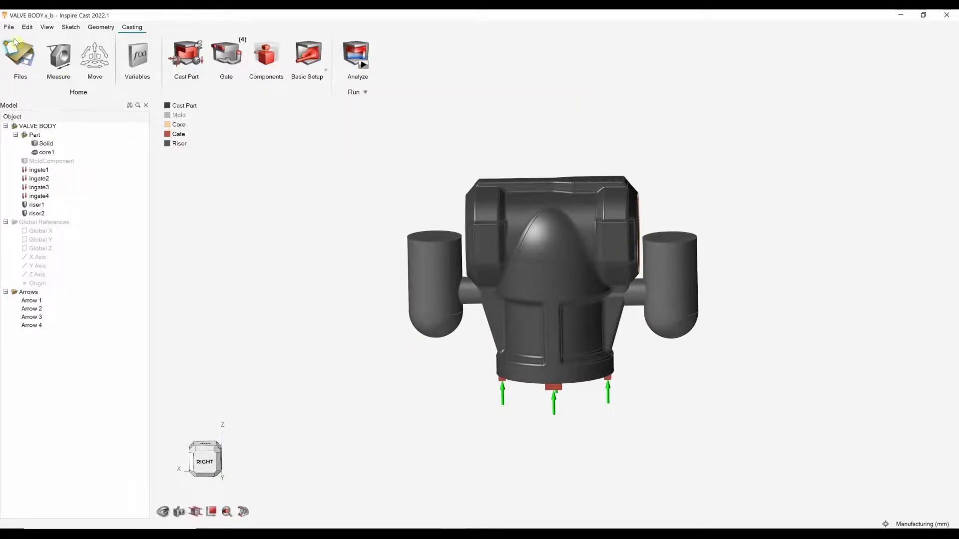
pyautogui.click(9, 27)
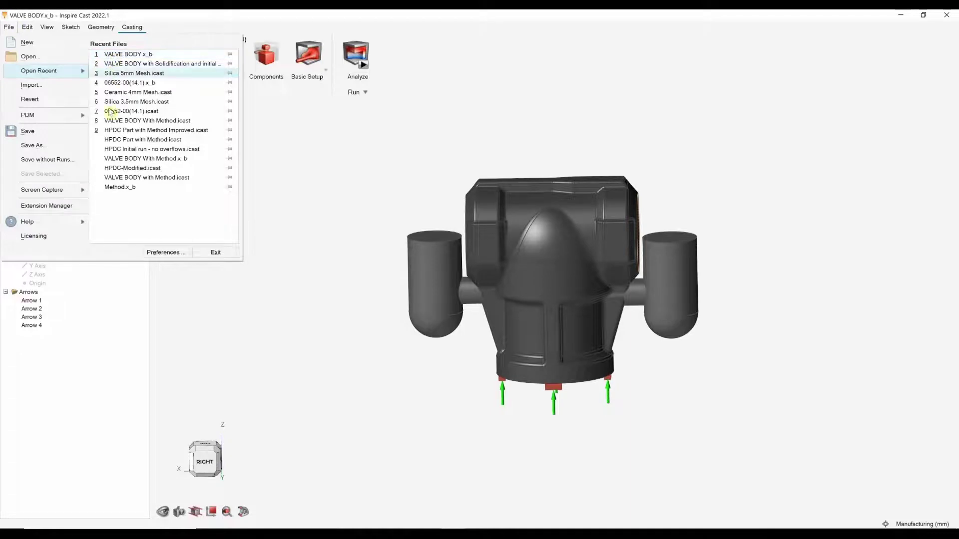
pyautogui.click(123, 158)
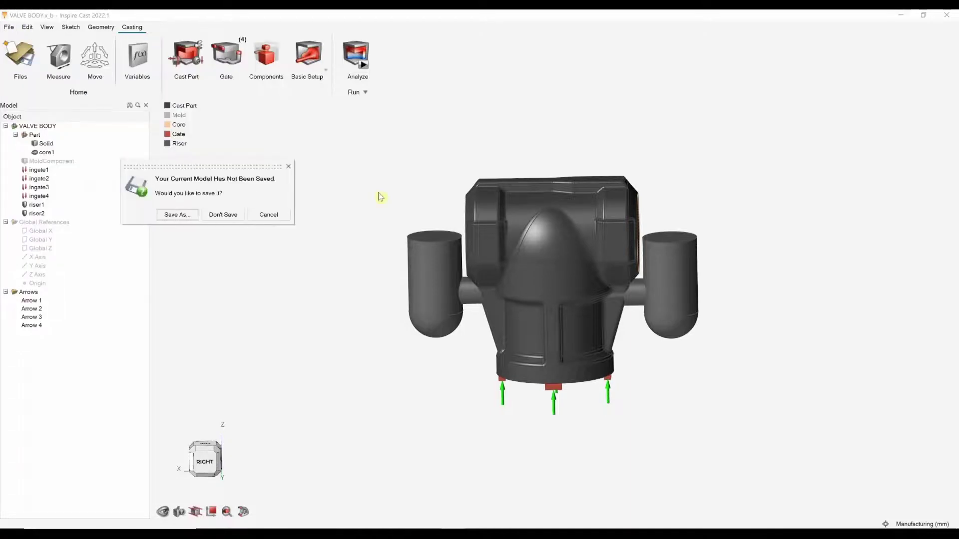
pyautogui.click(228, 211)
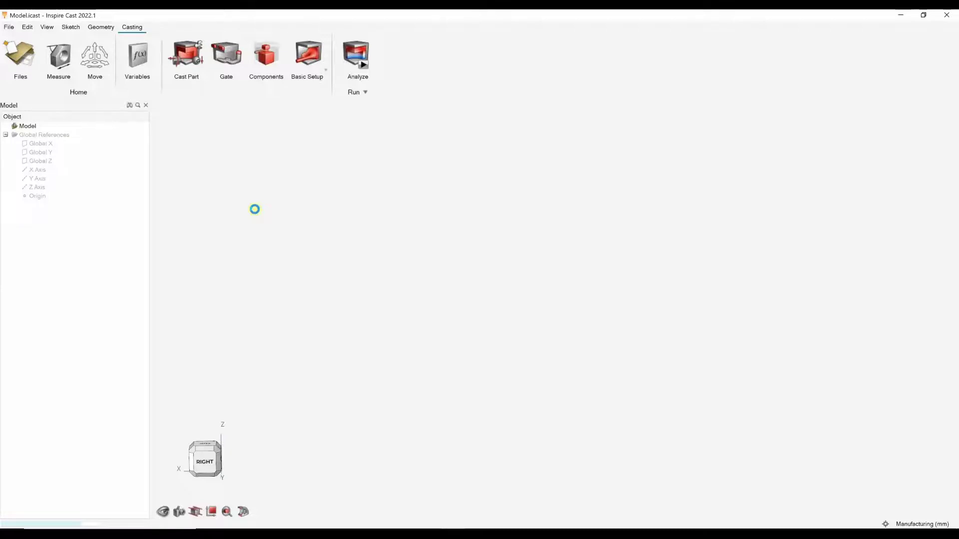
# Push/Pull the top block's face up 20 mm to make it taller
pyautogui.scroll(-3, 293, 248)
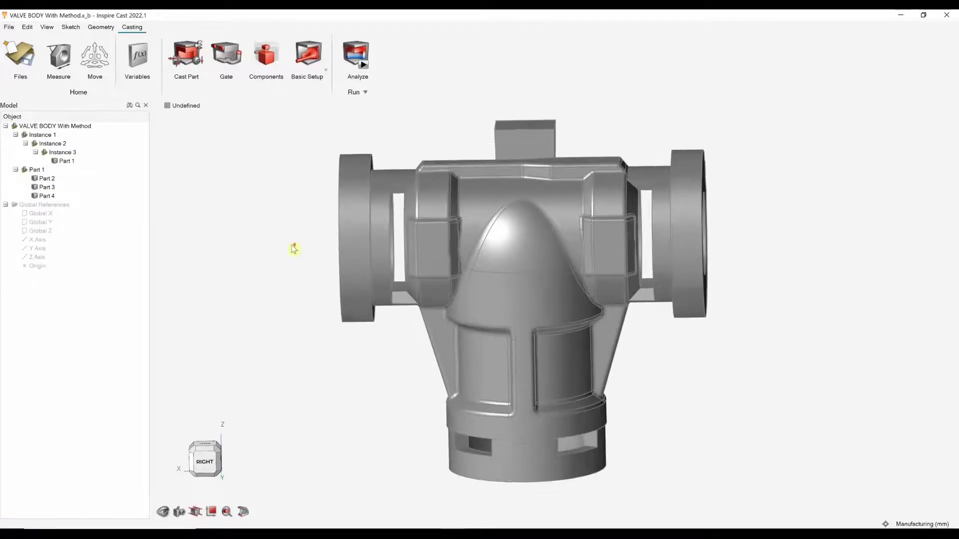
pyautogui.moveTo(293, 248)
pyautogui.mouseDown(button='right')
pyautogui.moveTo(439, 220)
pyautogui.moveTo(659, 312)
pyautogui.moveTo(499, 272)
pyautogui.moveTo(316, 259)
pyautogui.moveTo(295, 238)
pyautogui.mouseUp(button='right')
pyautogui.moveTo(290, 214); pyautogui.dragTo(300, 253, button='middle')
pyautogui.click(101, 28)
pyautogui.click(302, 56)
pyautogui.moveTo(473, 173); pyautogui.dragTo(475, 152)
pyautogui.press('Escape')
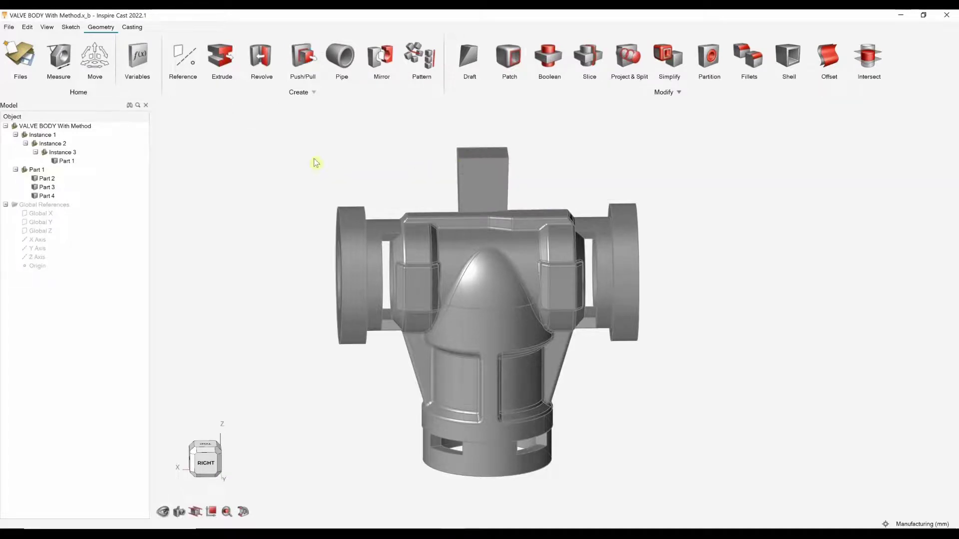
pyautogui.scroll(-2, 333, 165)
pyautogui.moveTo(333, 165); pyautogui.dragTo(381, 176, button='middle')
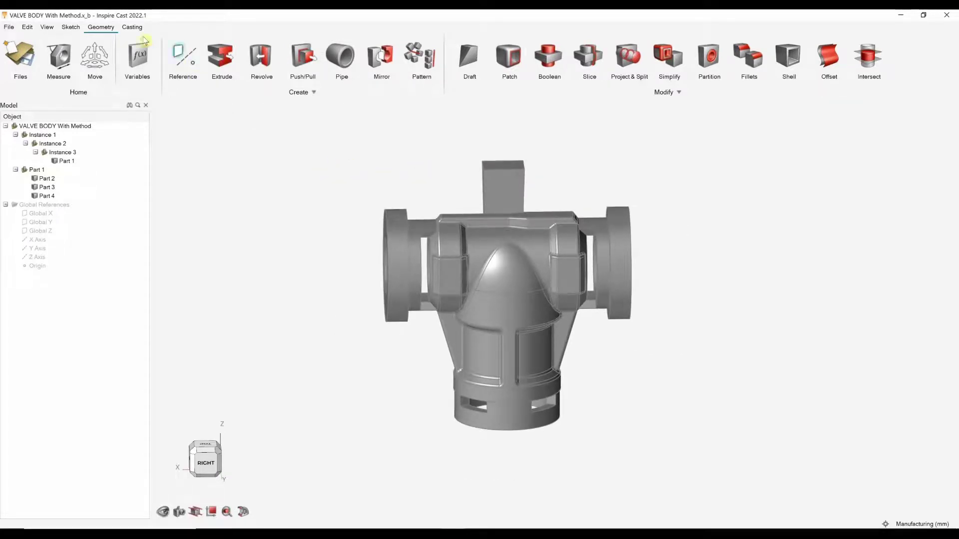
# Mark the valve body as the Cast Part
pyautogui.click(132, 27)
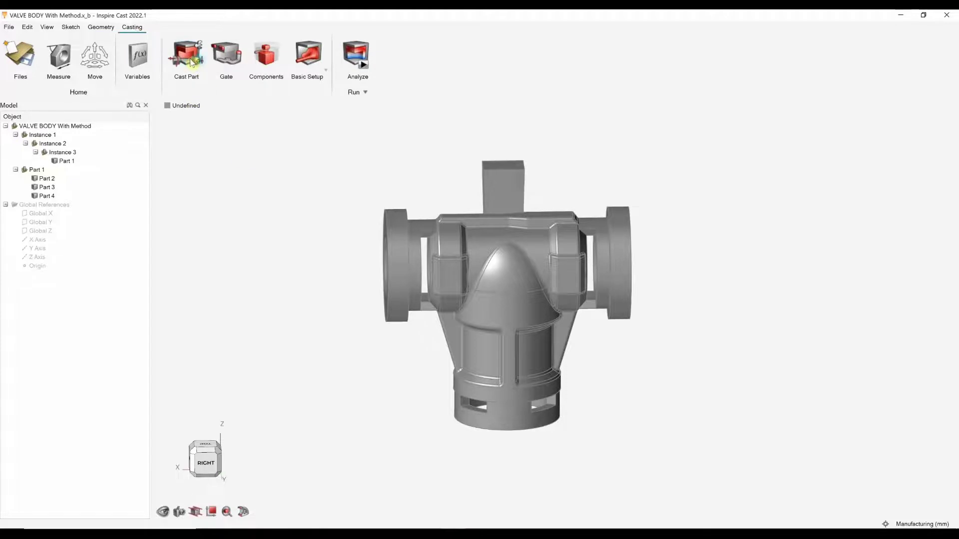
pyautogui.click(200, 73)
pyautogui.click(482, 264)
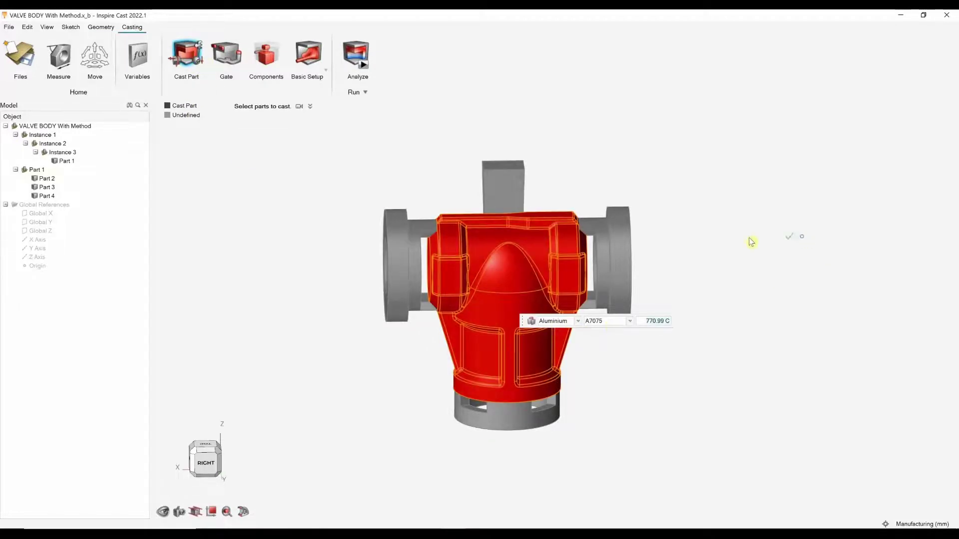
pyautogui.press('Escape')
# Designate both side flanges as risers
pyautogui.click(267, 57)
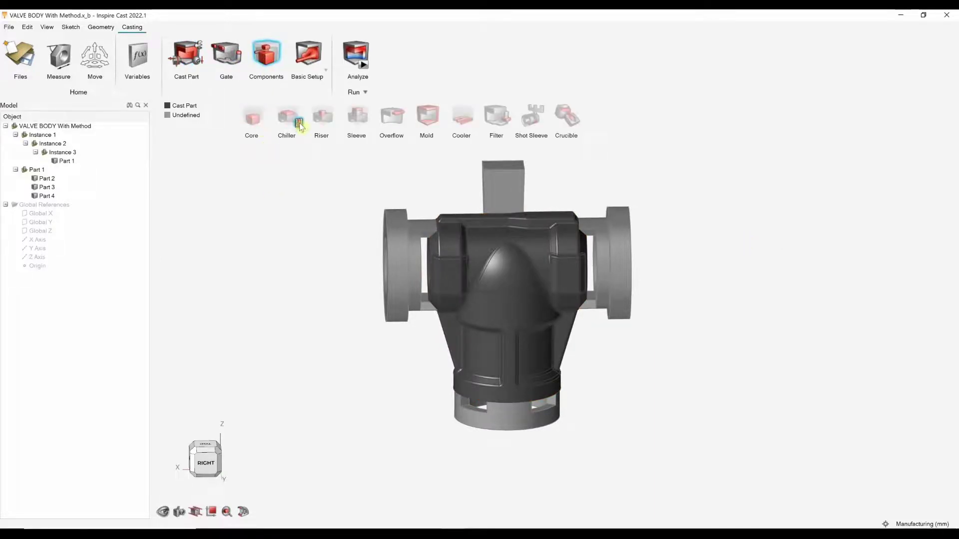
pyautogui.click(334, 128)
pyautogui.click(401, 228)
pyautogui.click(612, 235)
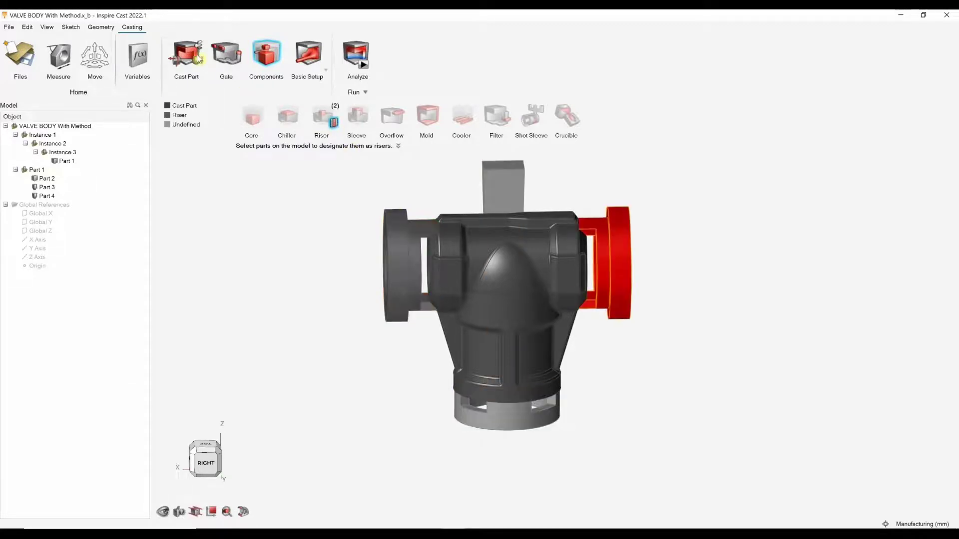
# Set the top block as runner and add a 12 mm-radius gate on its top face
pyautogui.click(226, 61)
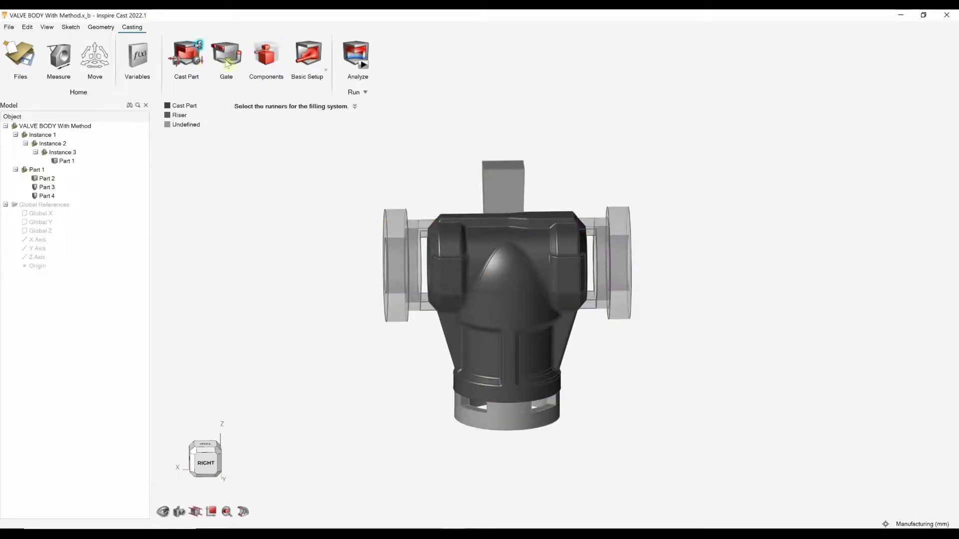
pyautogui.click(497, 187)
pyautogui.rightClick(428, 172)
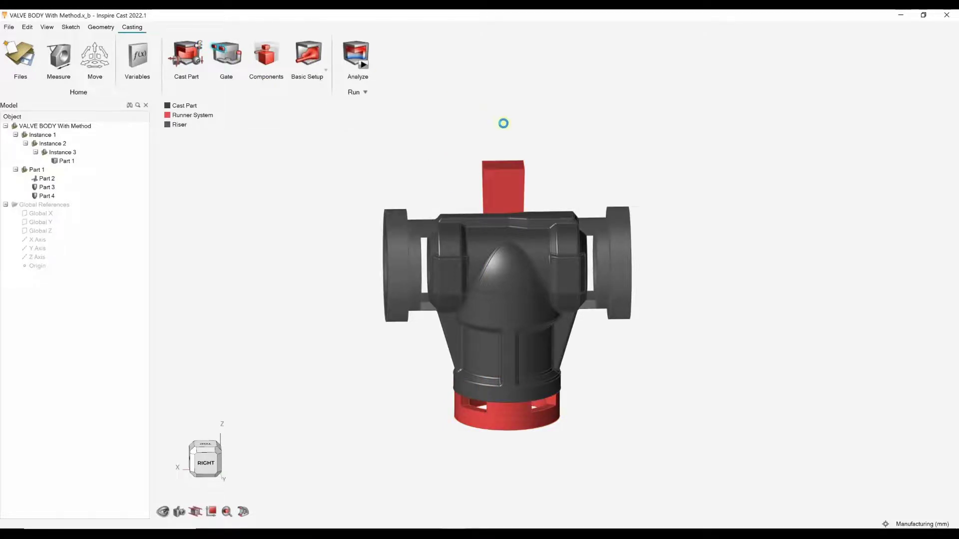
pyautogui.moveTo(503, 122); pyautogui.dragTo(492, 154, button='right')
pyautogui.click(498, 160)
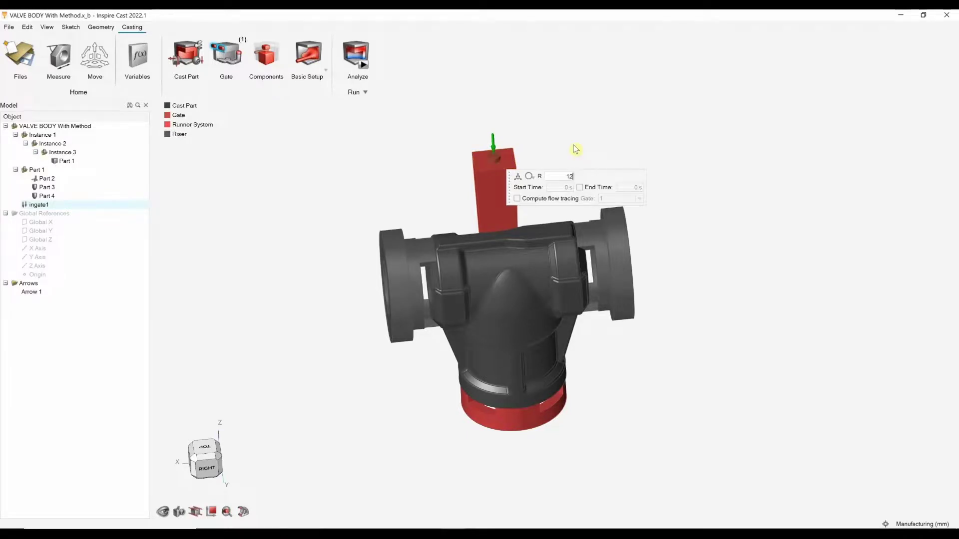
pyautogui.write('12')
pyautogui.press('Return')
pyautogui.press('Escape')
pyautogui.scroll(-1, 469, 127)
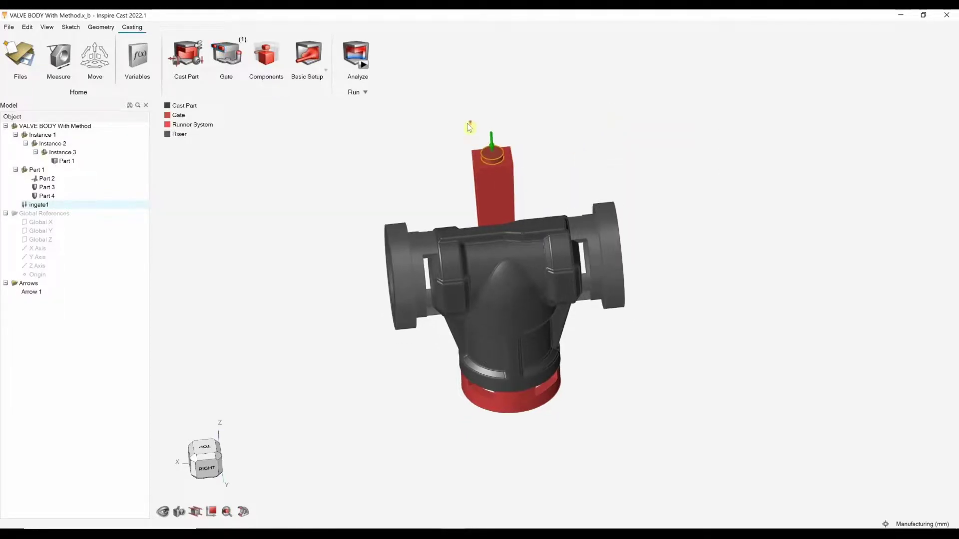
# Create a Green-Sand core inside the valve body cavity
pyautogui.click(266, 54)
pyautogui.click(267, 135)
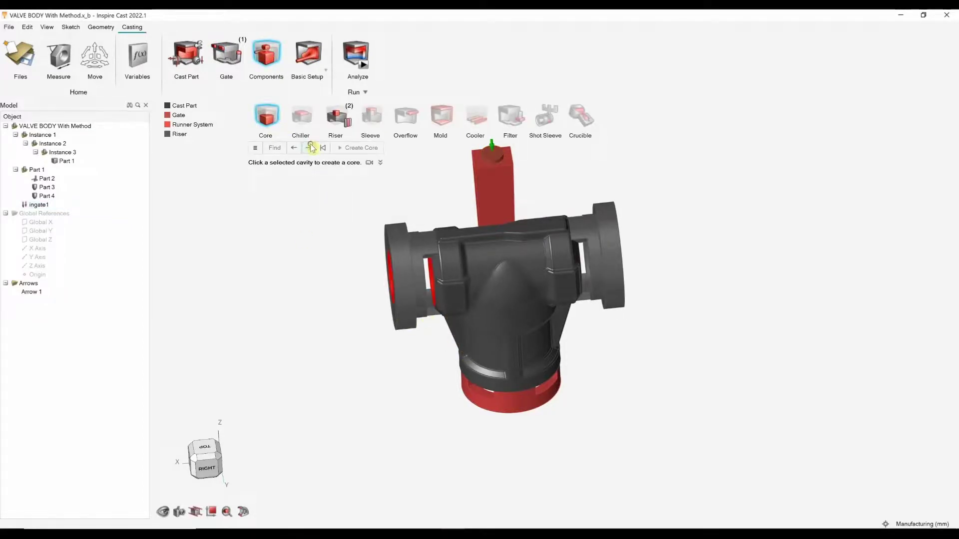
pyautogui.click(313, 150)
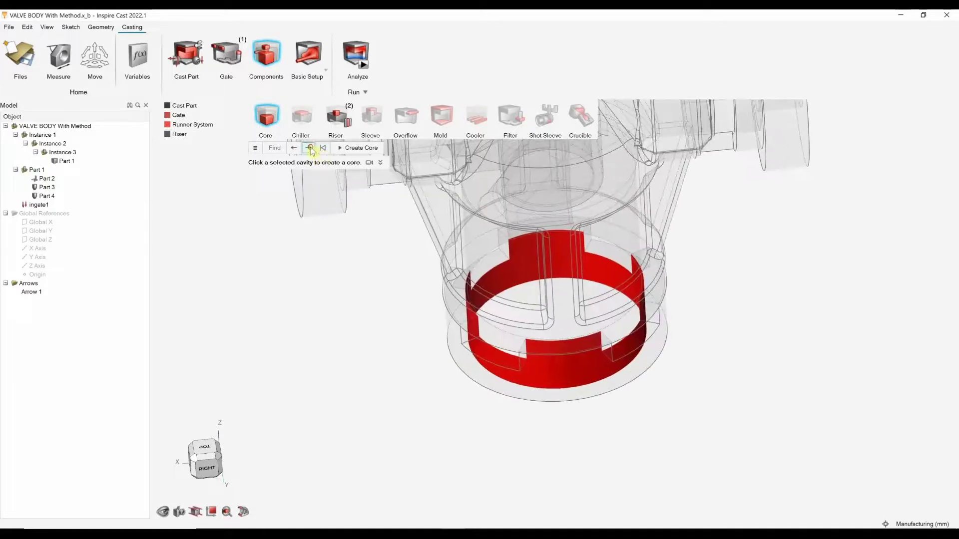
pyautogui.click(311, 148)
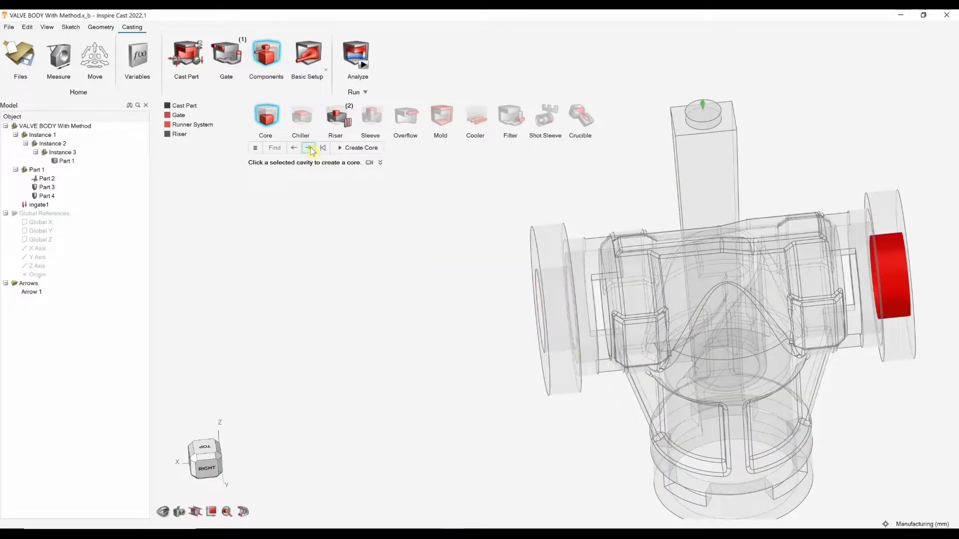
pyautogui.click(360, 148)
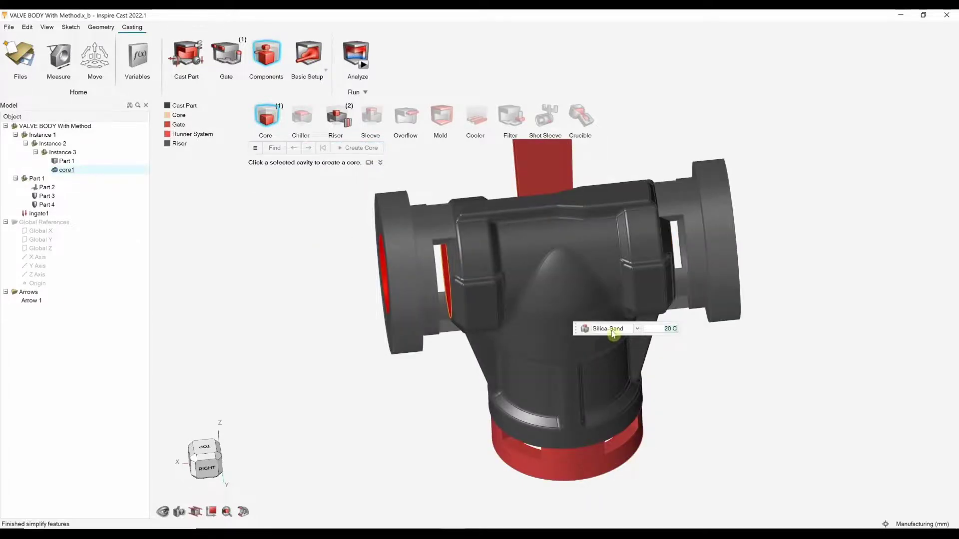
pyautogui.click(610, 329)
pyautogui.click(609, 352)
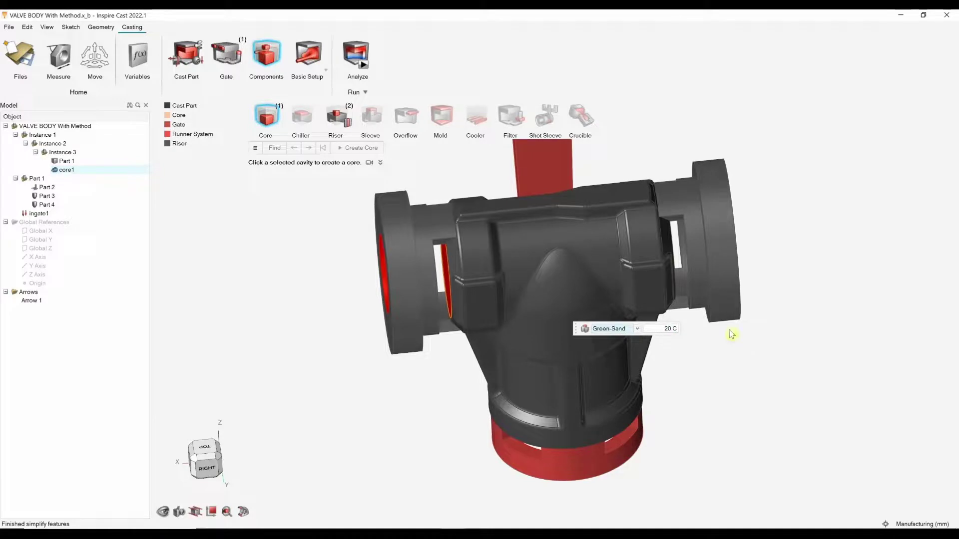
pyautogui.click(806, 302)
pyautogui.press('Escape')
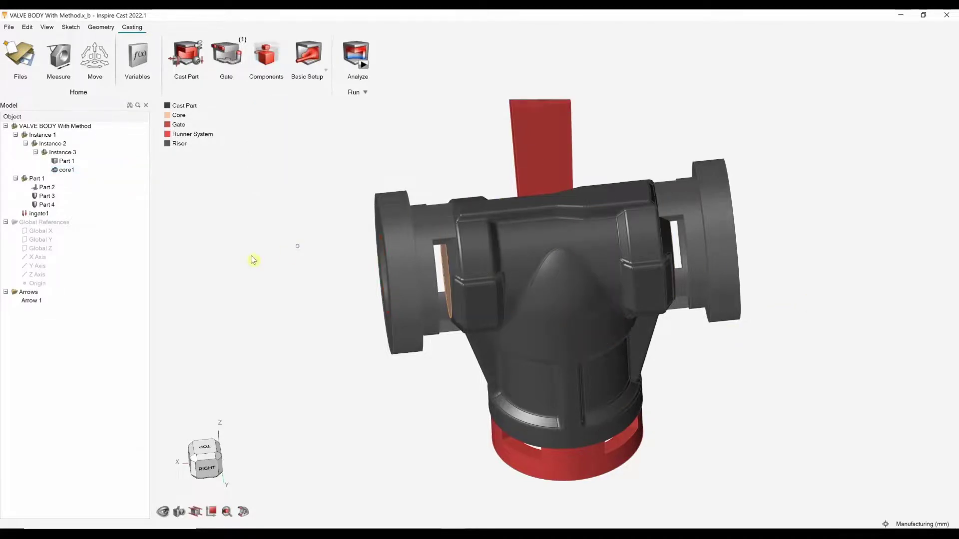
pyautogui.scroll(-1, 290, 244)
# Add a Green-Sand mold at 20 C around the casting
pyautogui.click(266, 56)
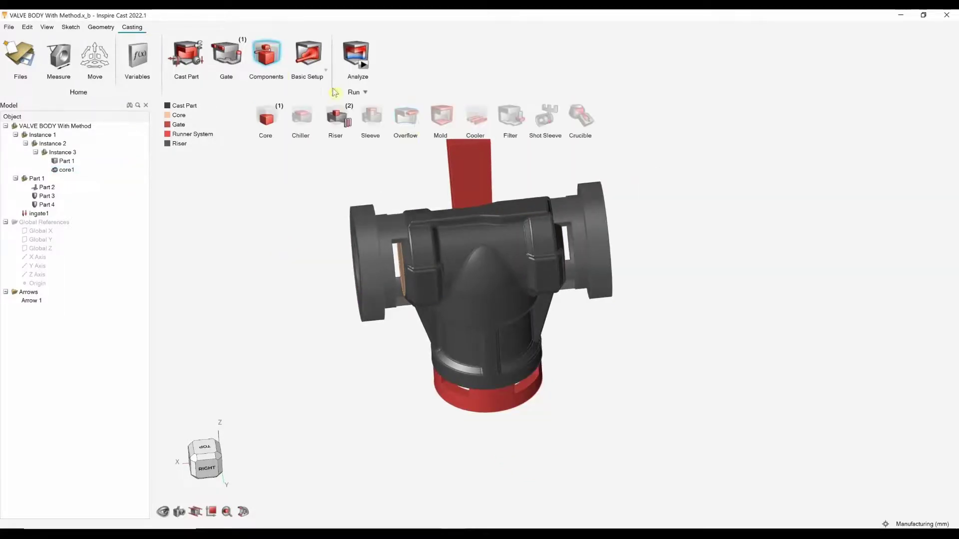
pyautogui.click(441, 116)
pyautogui.click(556, 285)
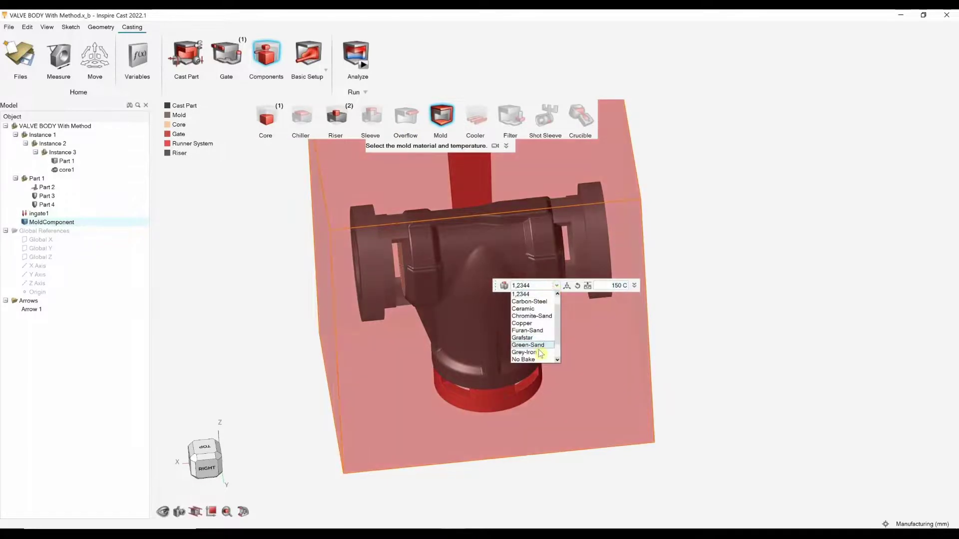
pyautogui.click(528, 345)
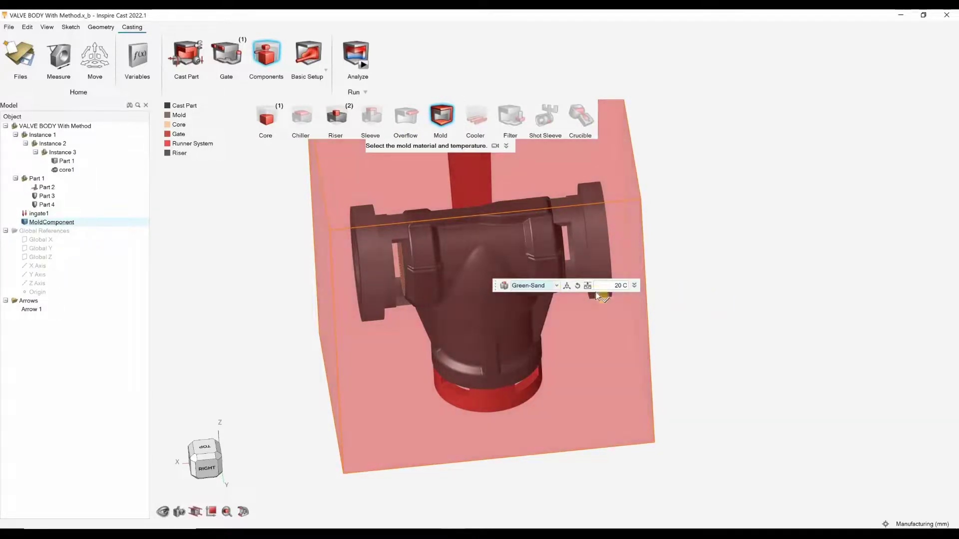
pyautogui.click(588, 286)
pyautogui.click(549, 177)
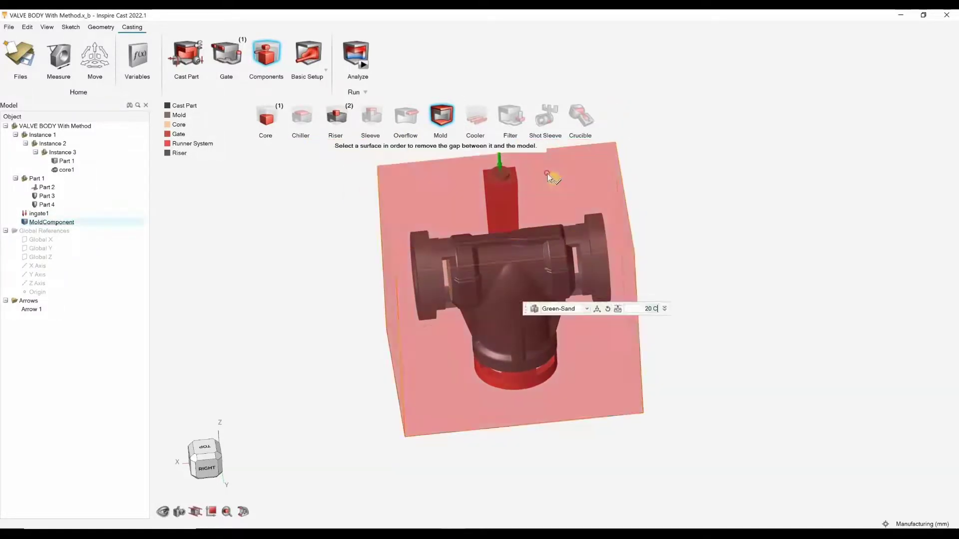
pyautogui.rightClick(708, 216)
pyautogui.moveTo(707, 217); pyautogui.dragTo(646, 214, button='right')
pyautogui.moveTo(647, 214); pyautogui.dragTo(620, 232, button='middle')
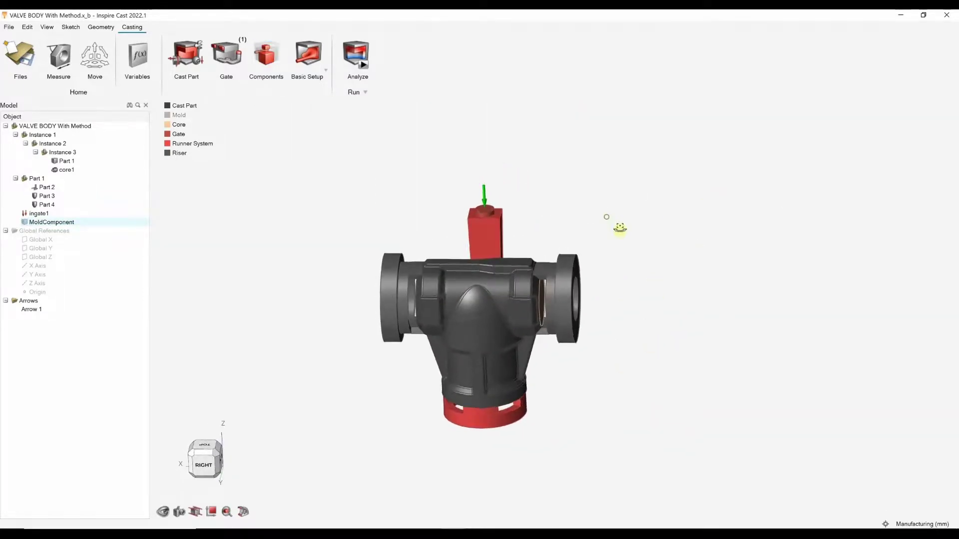
# Set a Gravity Process with investment casting off and run filling and solidification
pyautogui.click(325, 73)
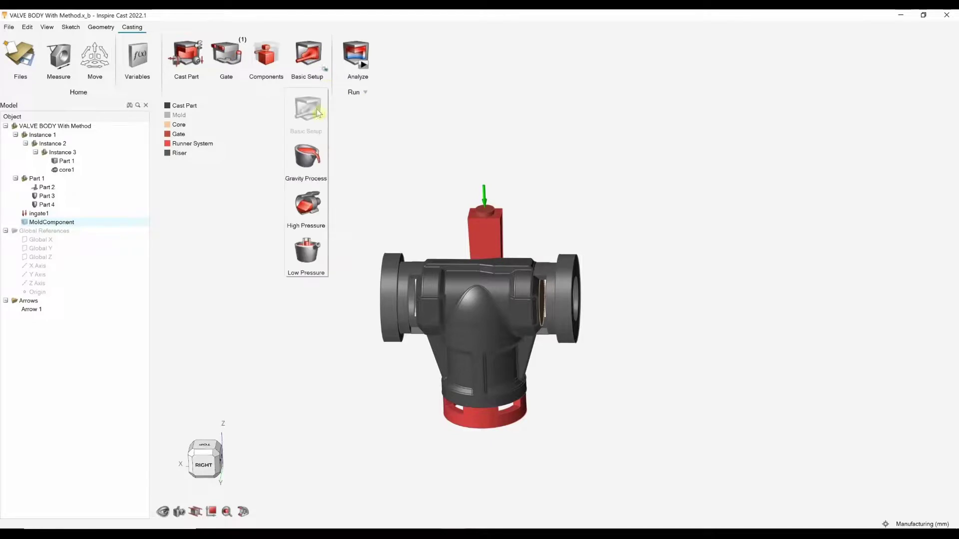
pyautogui.click(307, 153)
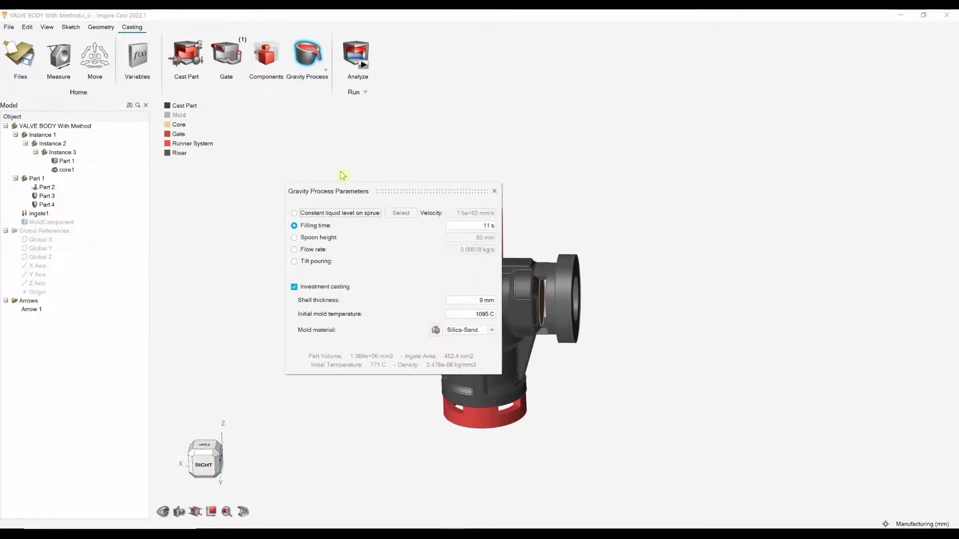
pyautogui.moveTo(317, 189); pyautogui.dragTo(282, 120)
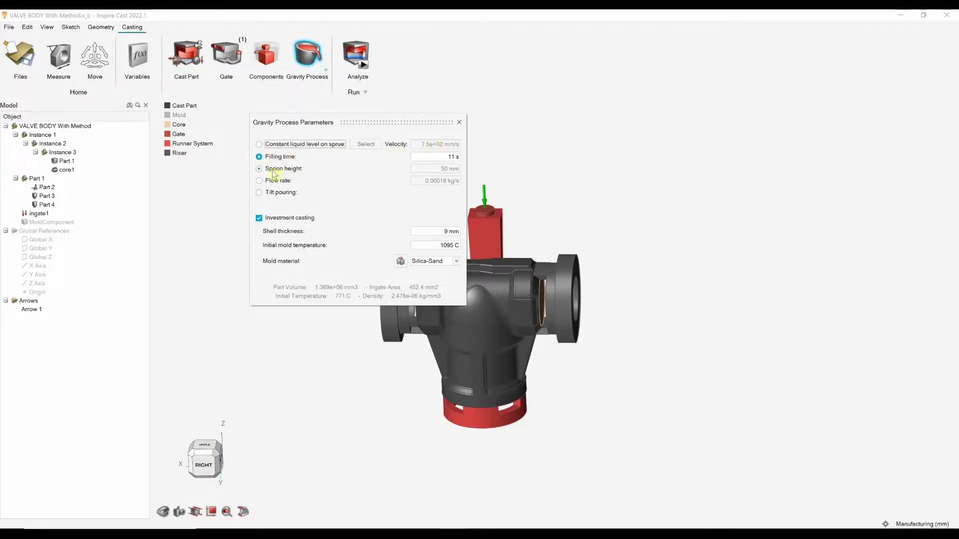
pyautogui.click(265, 218)
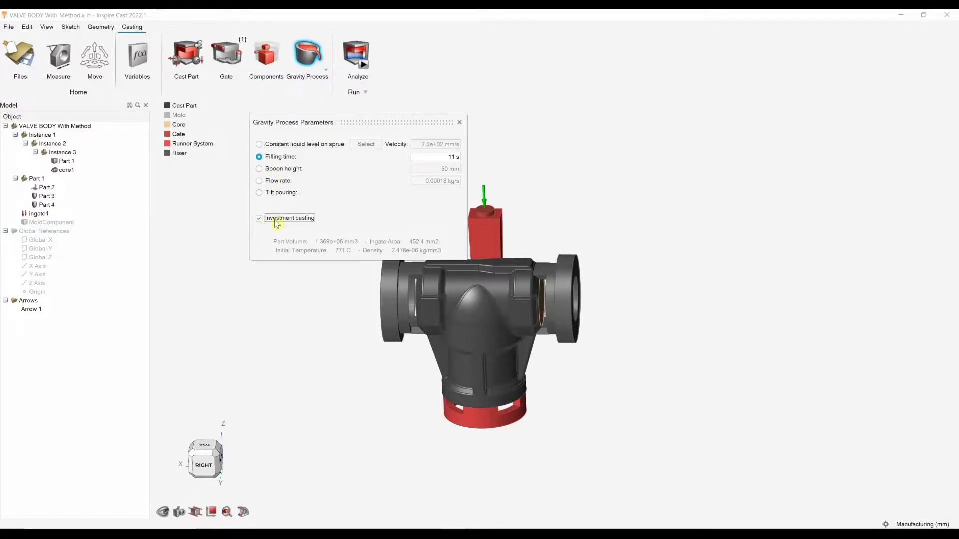
pyautogui.click(275, 220)
pyautogui.click(447, 258)
pyautogui.click(458, 123)
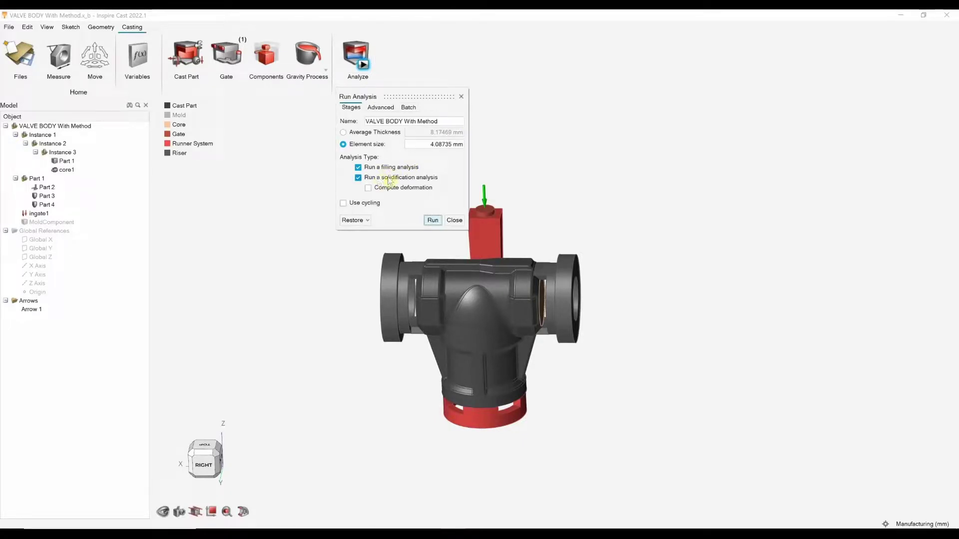
pyautogui.click(432, 220)
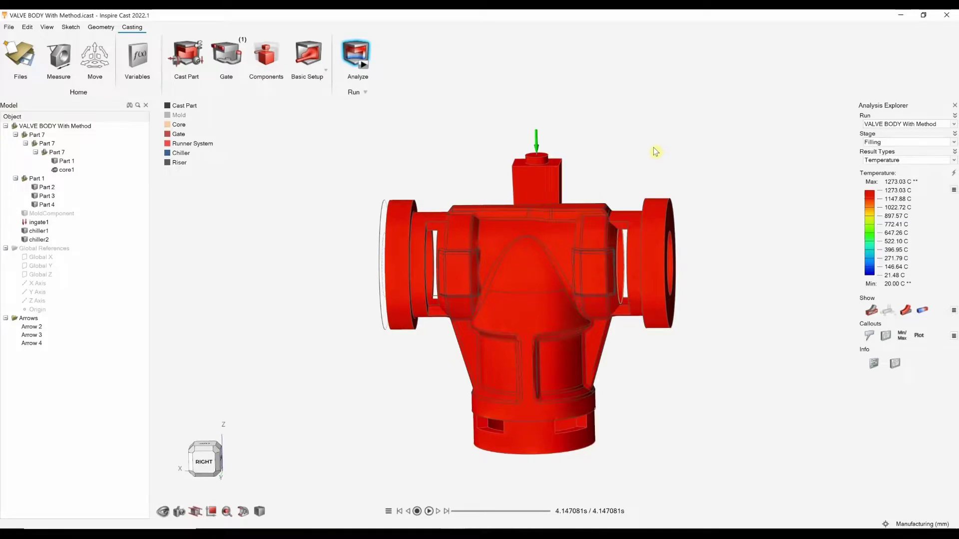
pyautogui.moveTo(654, 149); pyautogui.dragTo(618, 152, button='middle')
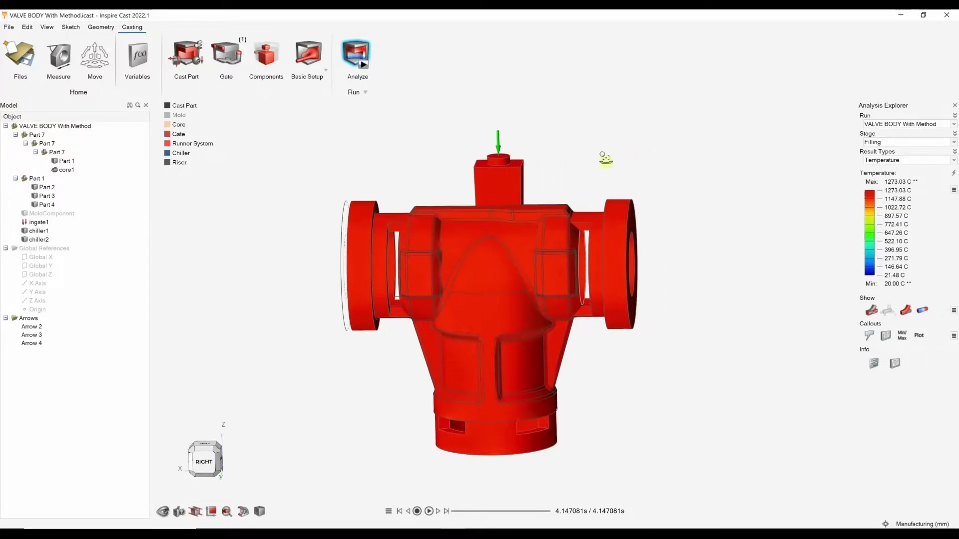
pyautogui.click(429, 511)
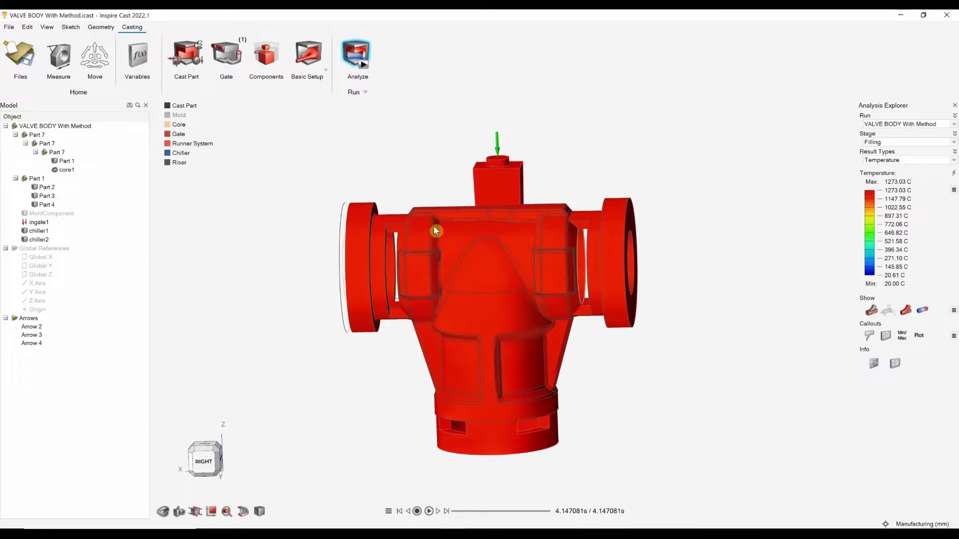
# Display Solidification-stage Porosity results and rotate and zoom the model to inspect them
pyautogui.click(878, 143)
pyautogui.click(878, 156)
pyautogui.click(890, 160)
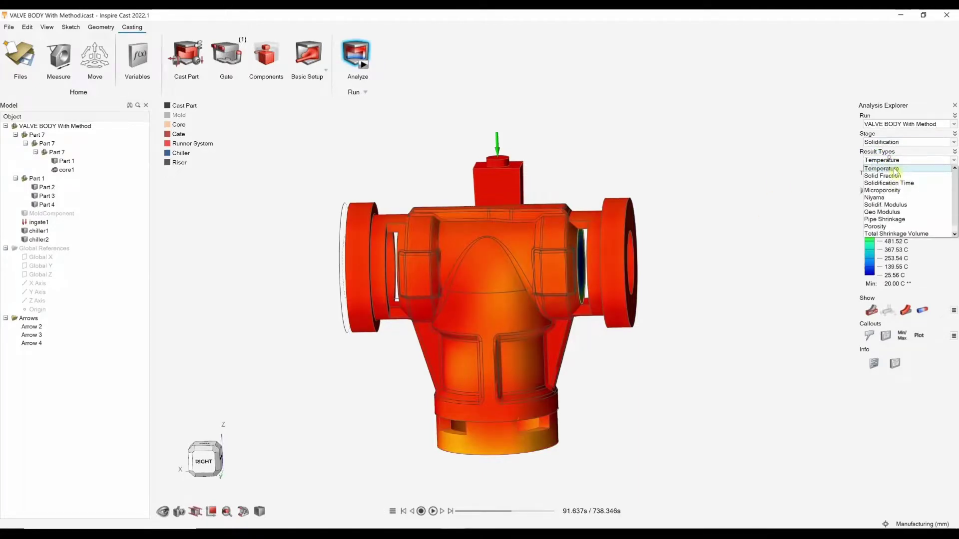
pyautogui.click(882, 226)
pyautogui.moveTo(627, 269); pyautogui.dragTo(439, 327, button='right')
pyautogui.scroll(5, 439, 325)
pyautogui.scroll(4, 441, 328)
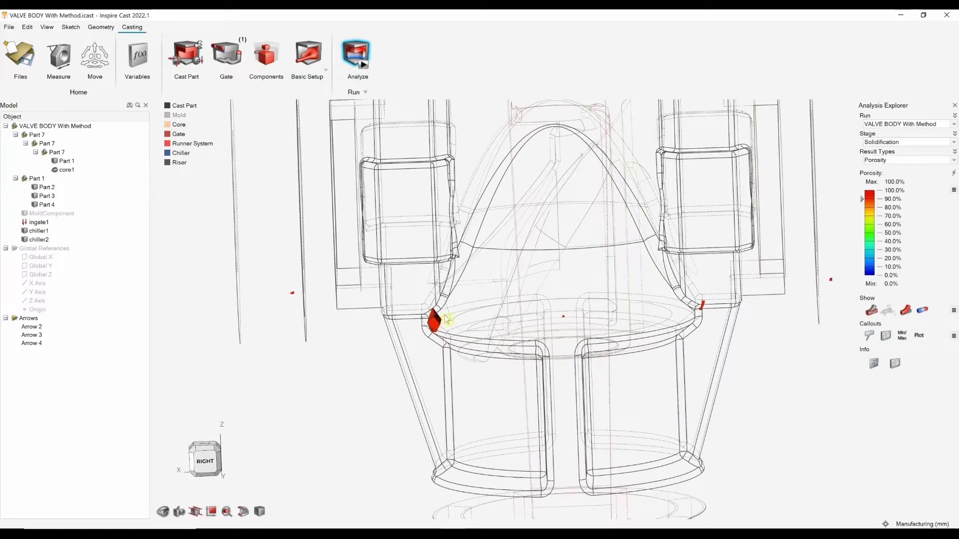
pyautogui.scroll(-4, 444, 316)
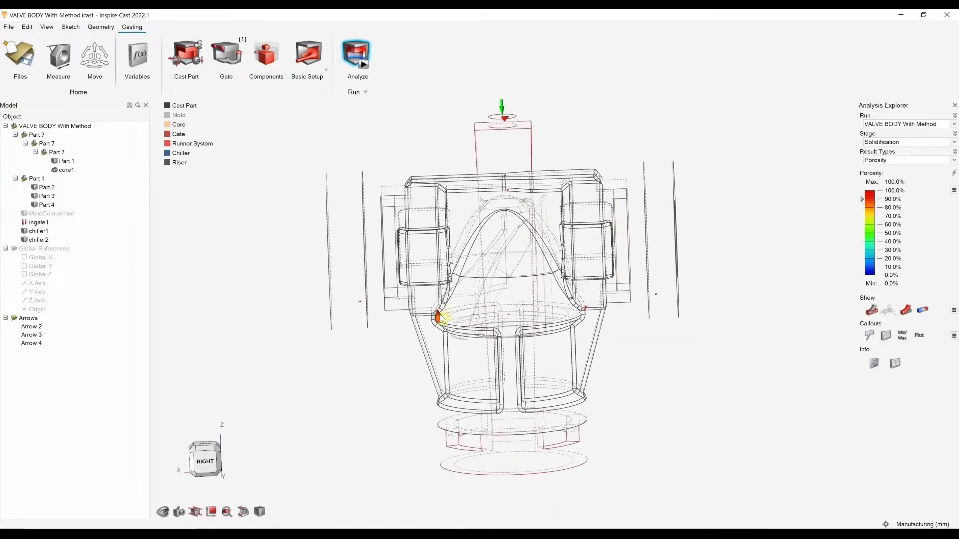
pyautogui.scroll(-4, 441, 318)
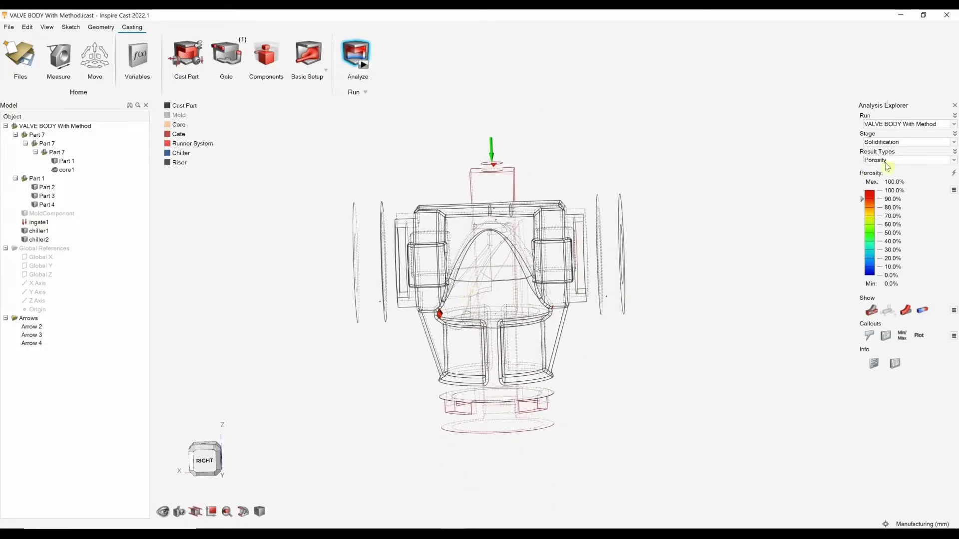
# Switch the results to the VALVE BODY With Method (1) run
pyautogui.click(907, 125)
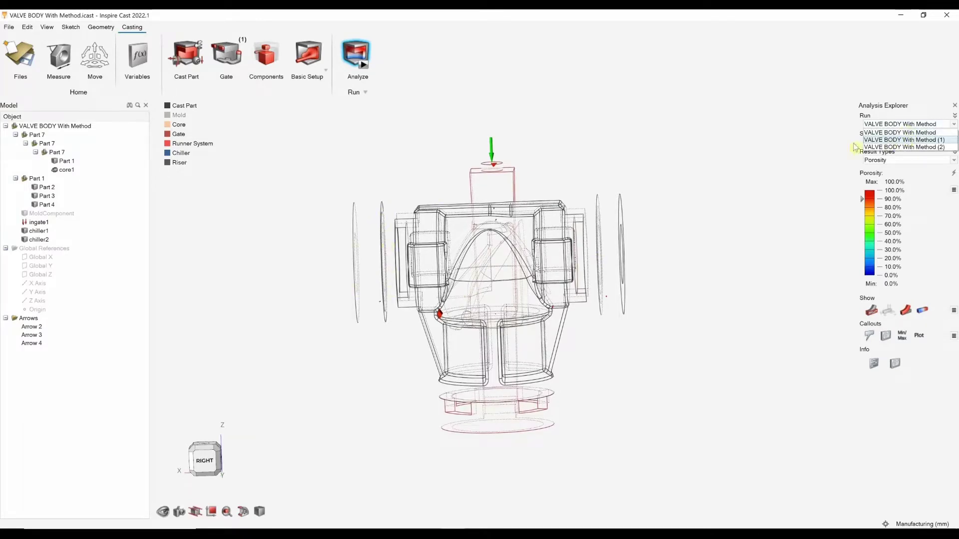
pyautogui.click(887, 140)
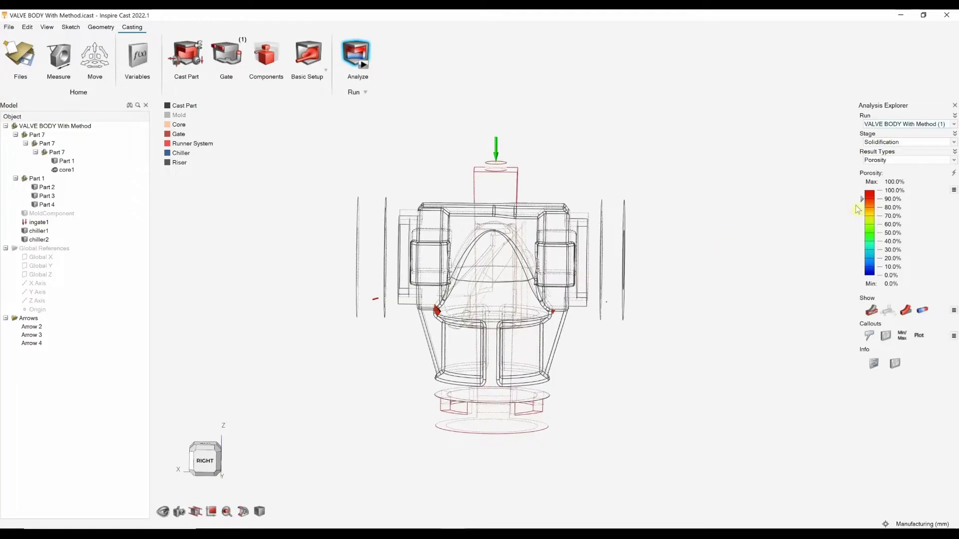
pyautogui.moveTo(343, 257); pyautogui.dragTo(369, 251, button='right')
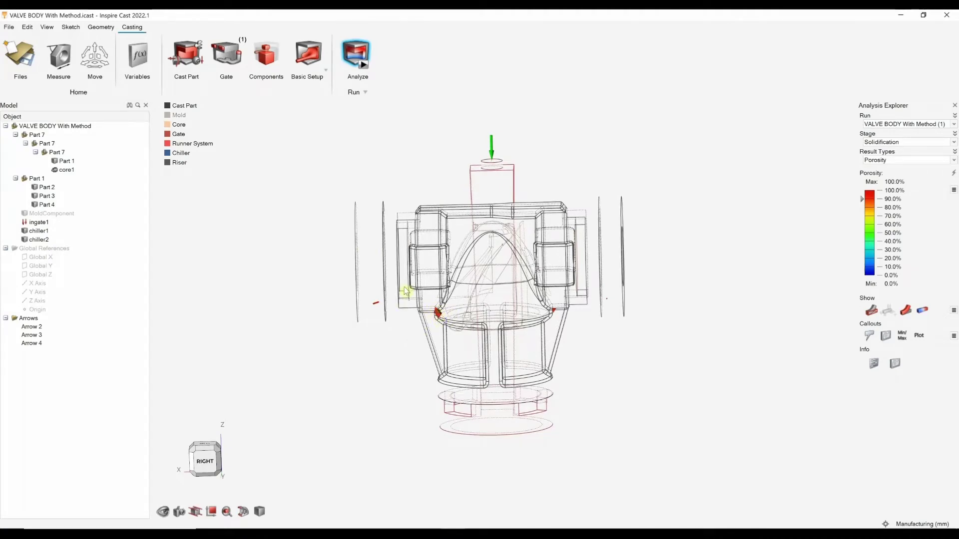
# Switch the results to the VALVE BODY With Method (2) run with chillers
pyautogui.click(895, 125)
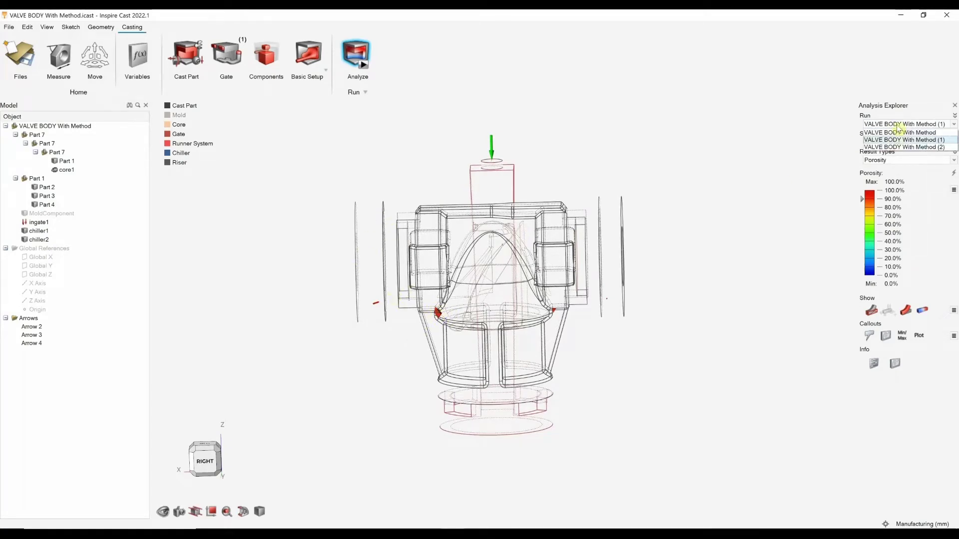
pyautogui.click(897, 147)
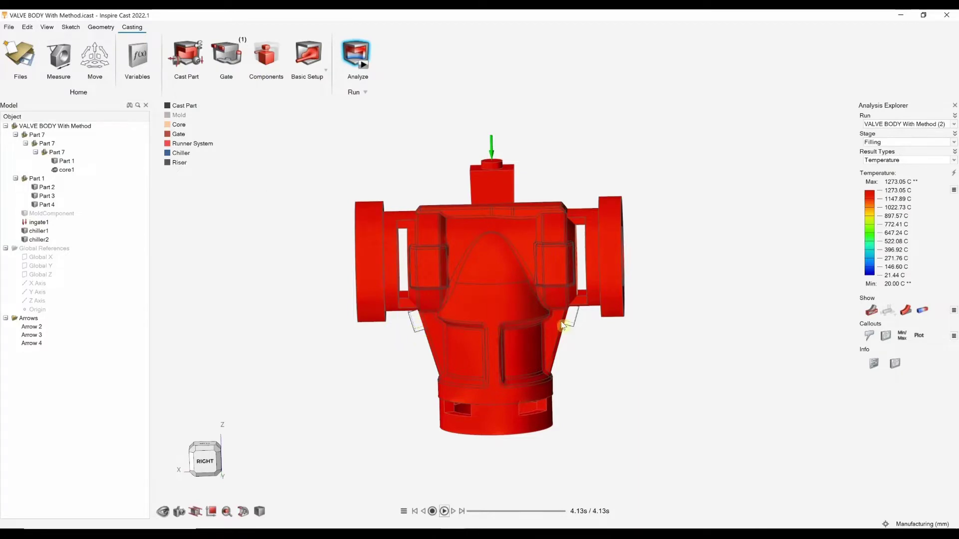
pyautogui.scroll(1, 404, 343)
pyautogui.scroll(5, 422, 346)
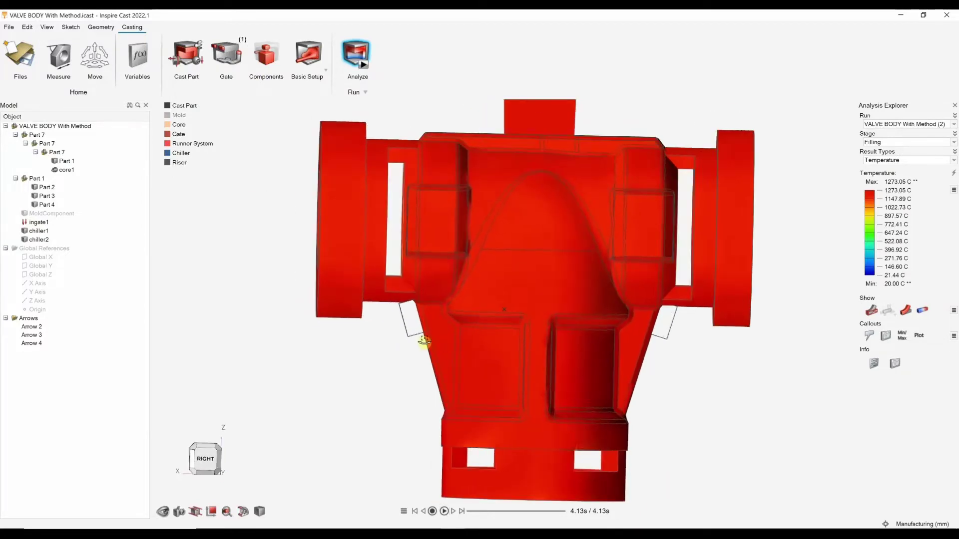
# Display Solidification-stage Porosity for this run, panning and zooming to view the scattered spots
pyautogui.click(893, 143)
pyautogui.click(893, 152)
pyautogui.click(893, 161)
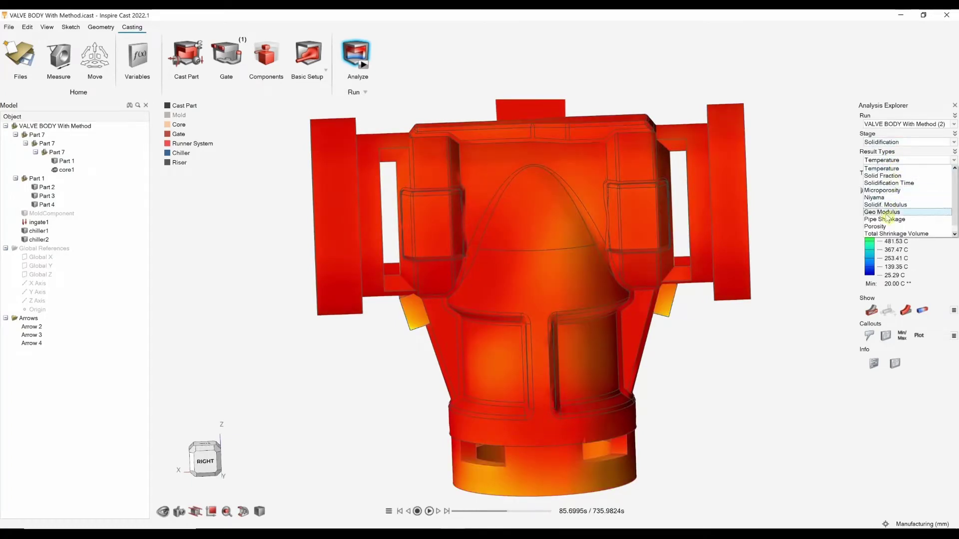
pyautogui.click(884, 226)
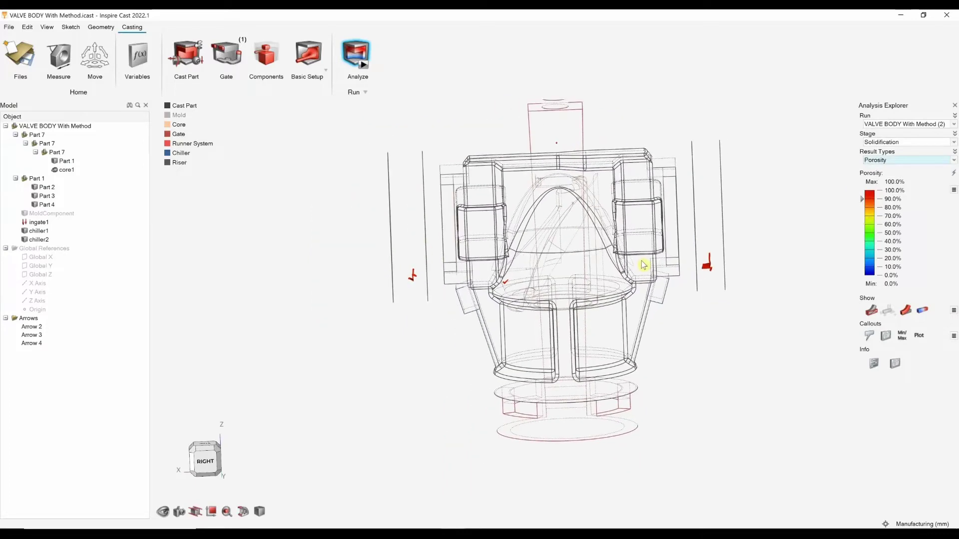
pyautogui.scroll(-1, 641, 264)
pyautogui.moveTo(640, 263); pyautogui.dragTo(615, 287, button='middle')
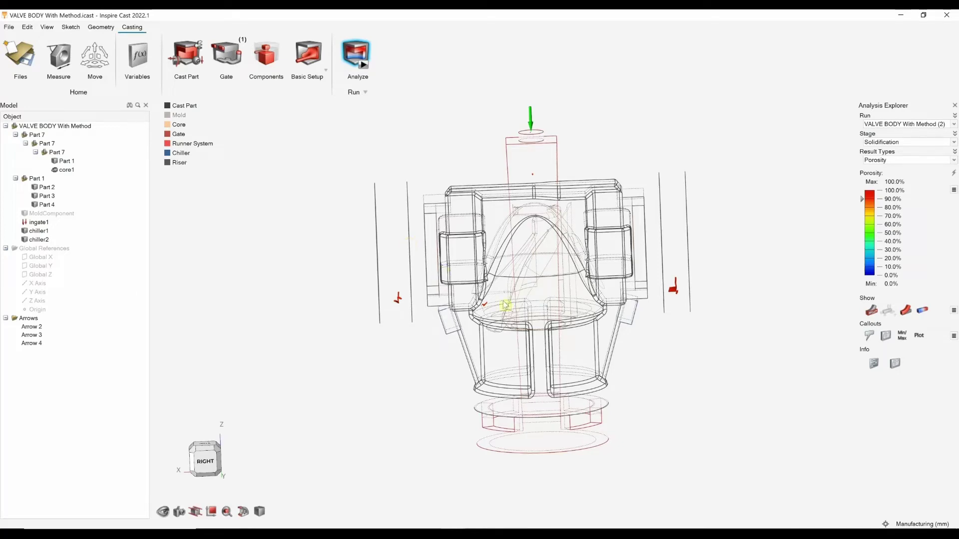
pyautogui.scroll(-3, 496, 316)
pyautogui.scroll(-1, 495, 316)
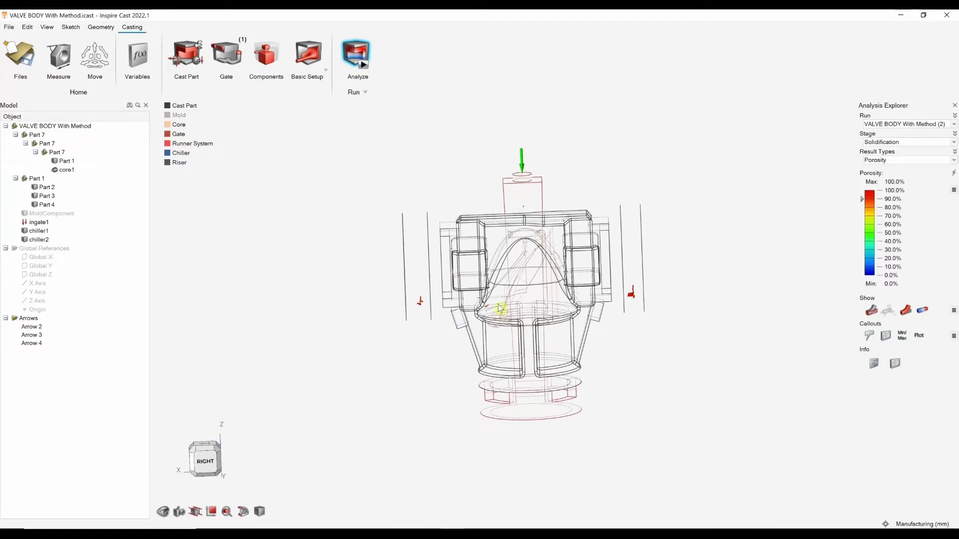